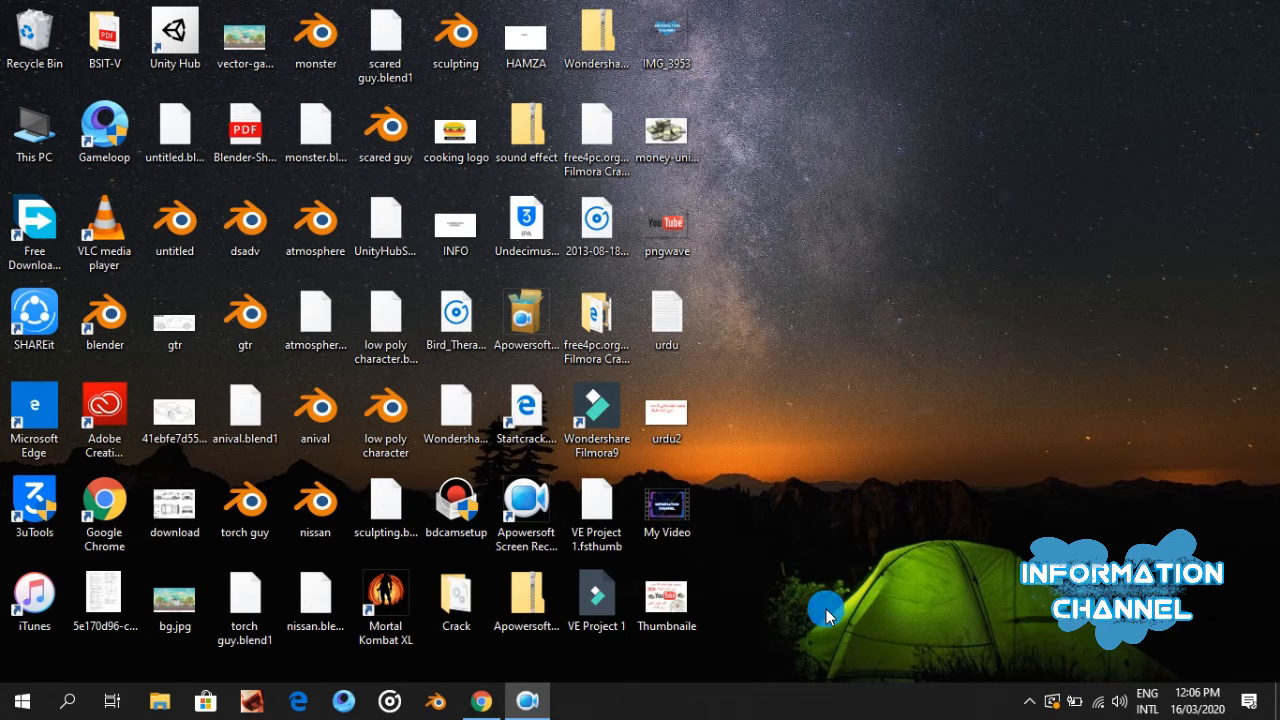
Step: Switch to the Chrome window with YouTube and start a new video upload
left_click(484, 704)
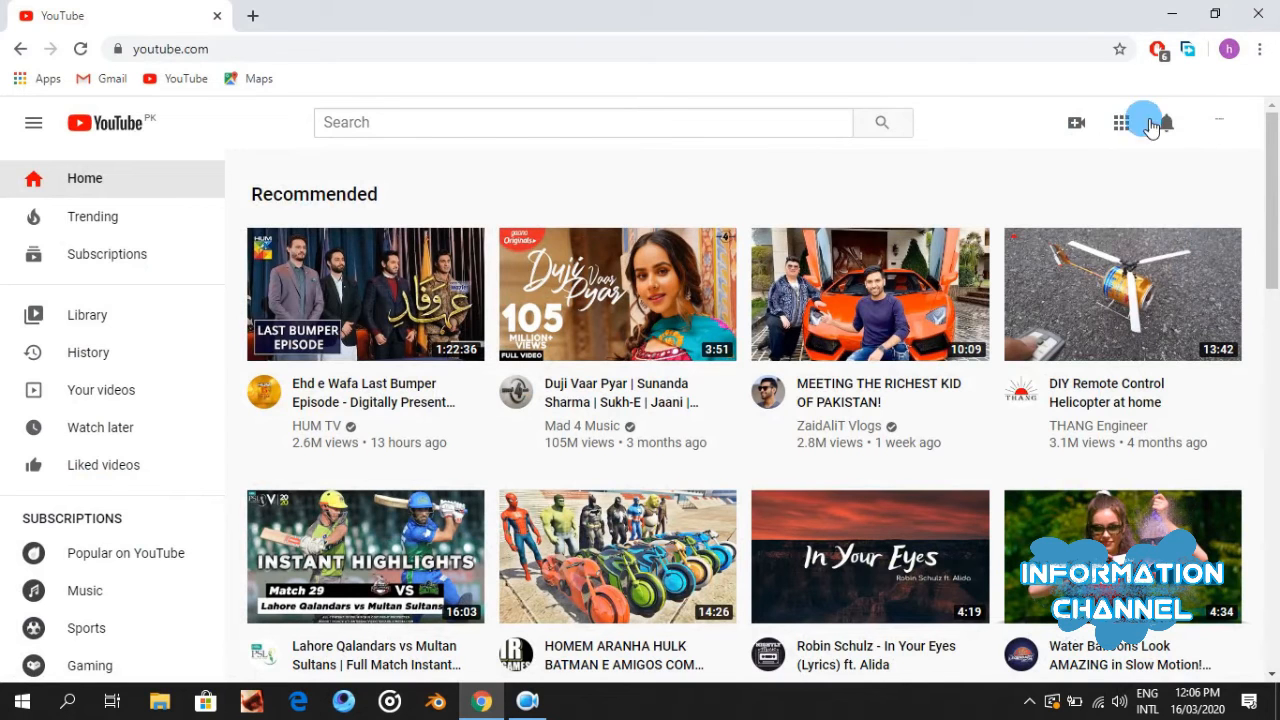
left_click(1077, 127)
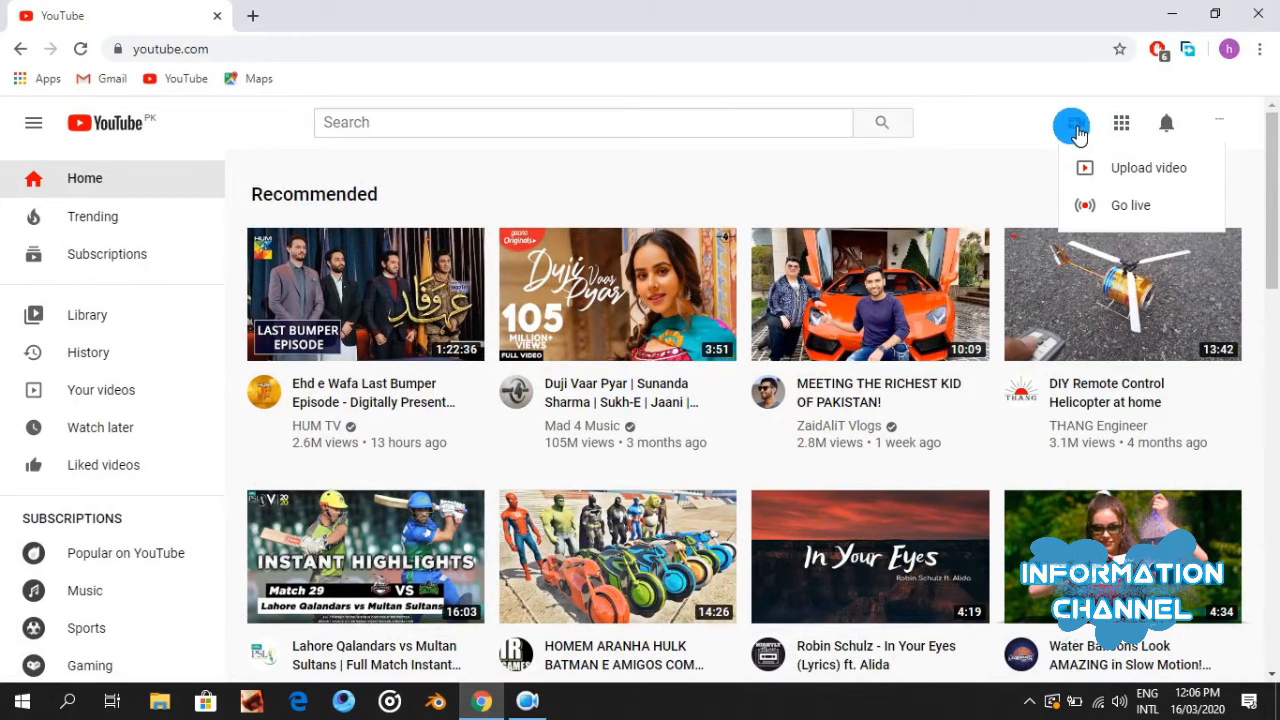
left_click(1156, 170)
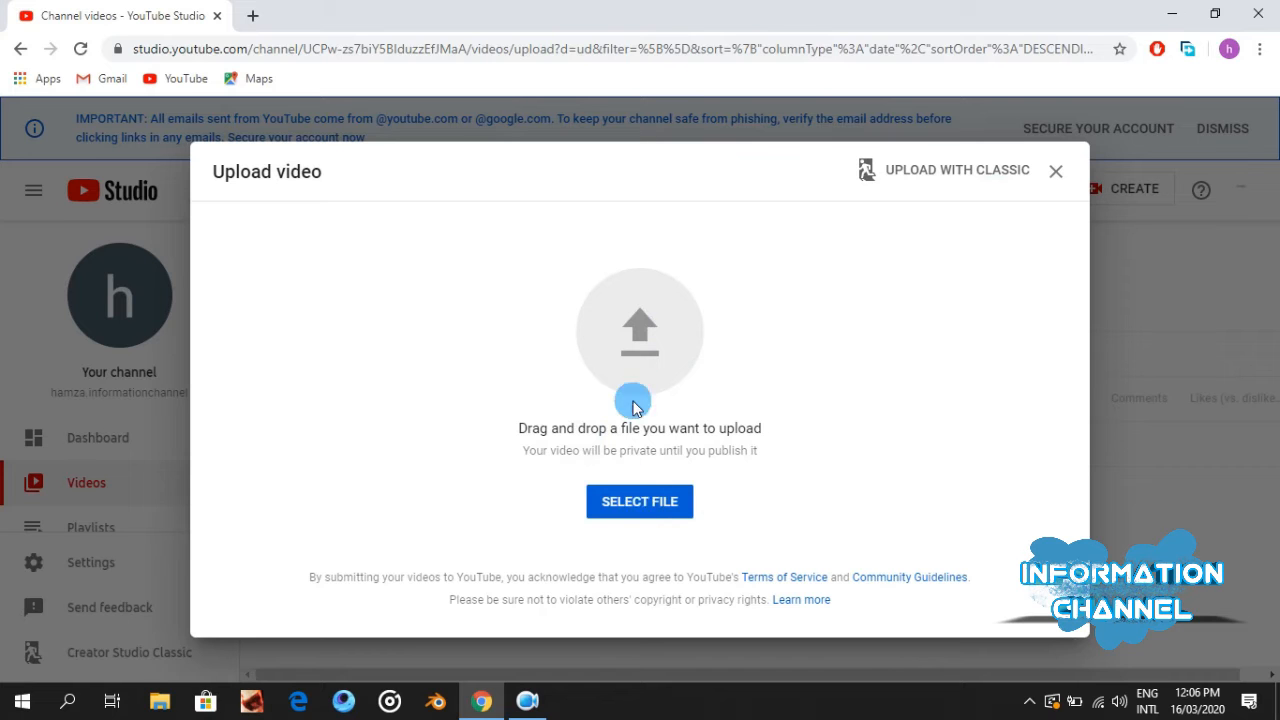
Step: Select the file My Video from the Desktop folder and upload it
left_click(650, 502)
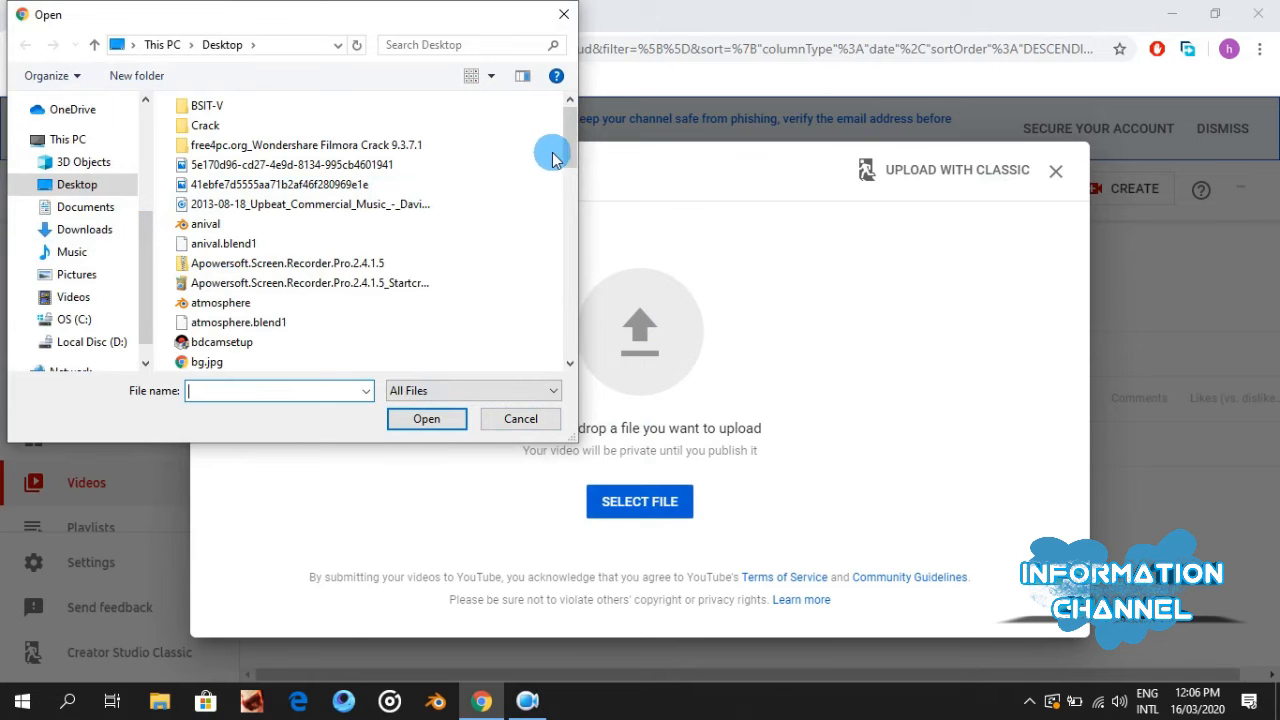
left_click_drag(573, 157, 587, 250)
left_click(274, 323)
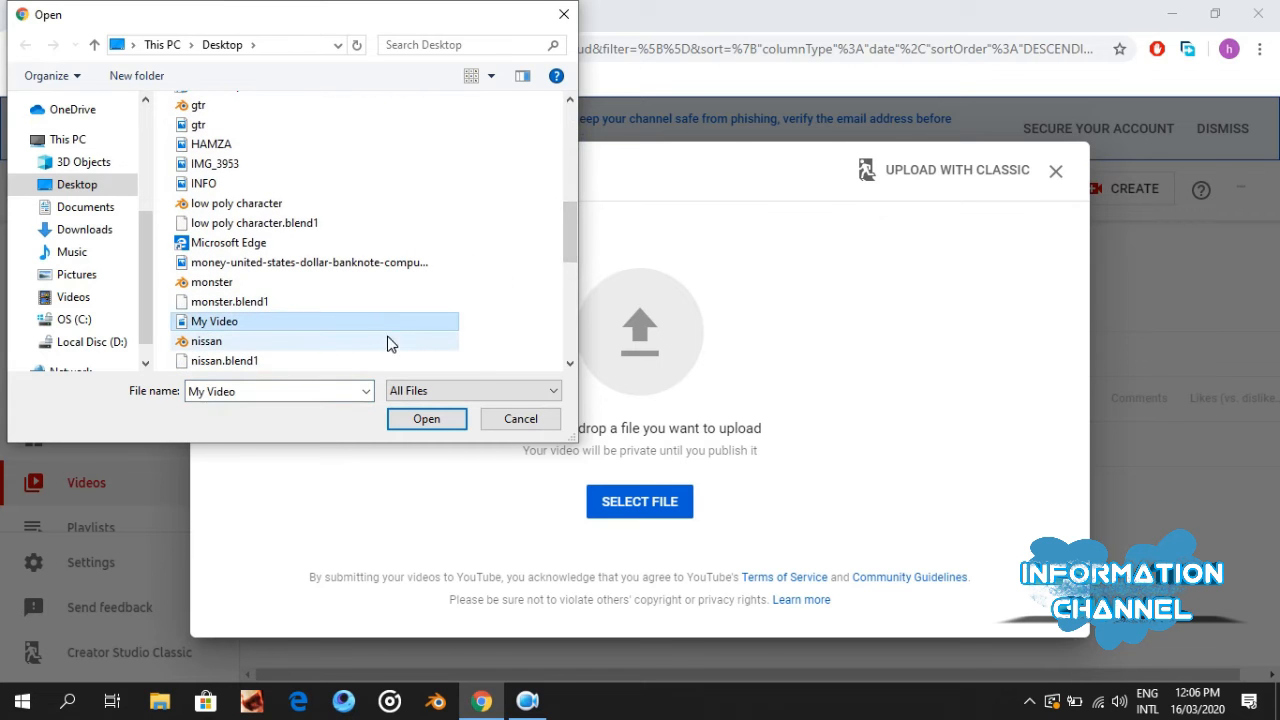
left_click(418, 418)
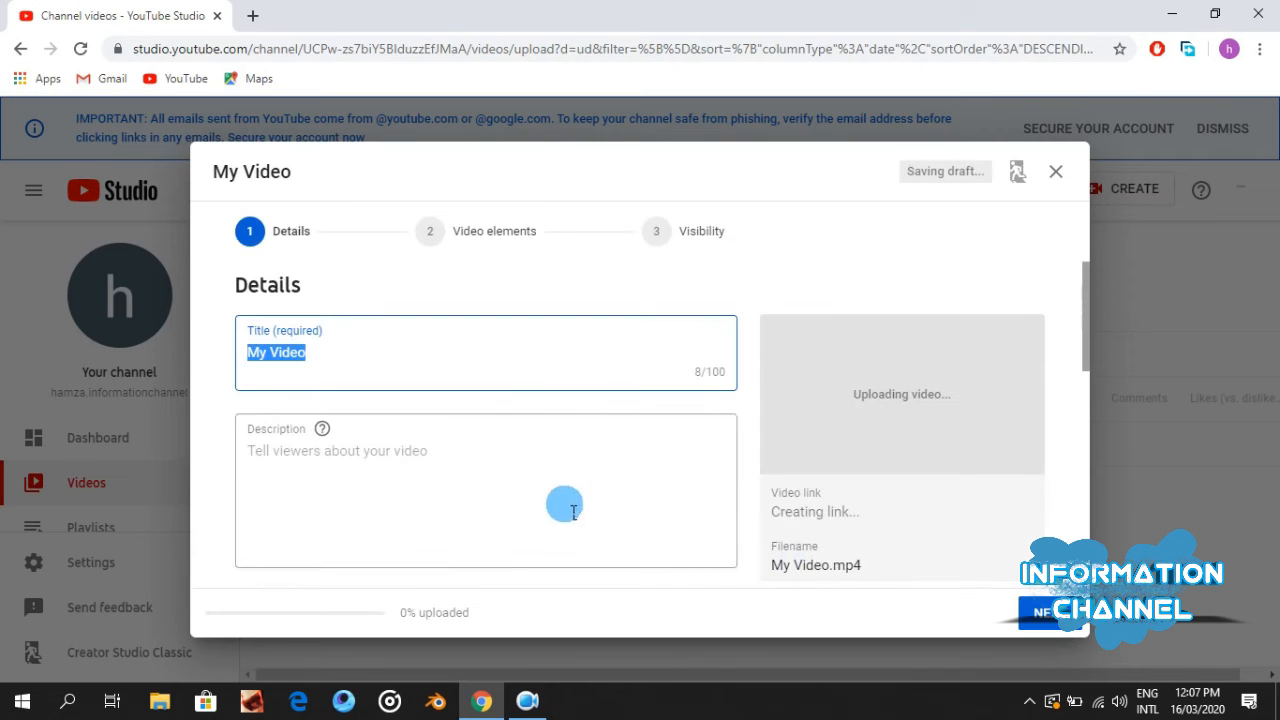
Step: Replace the video's default title with "how to upload video on youtube channel"
left_click(320, 354)
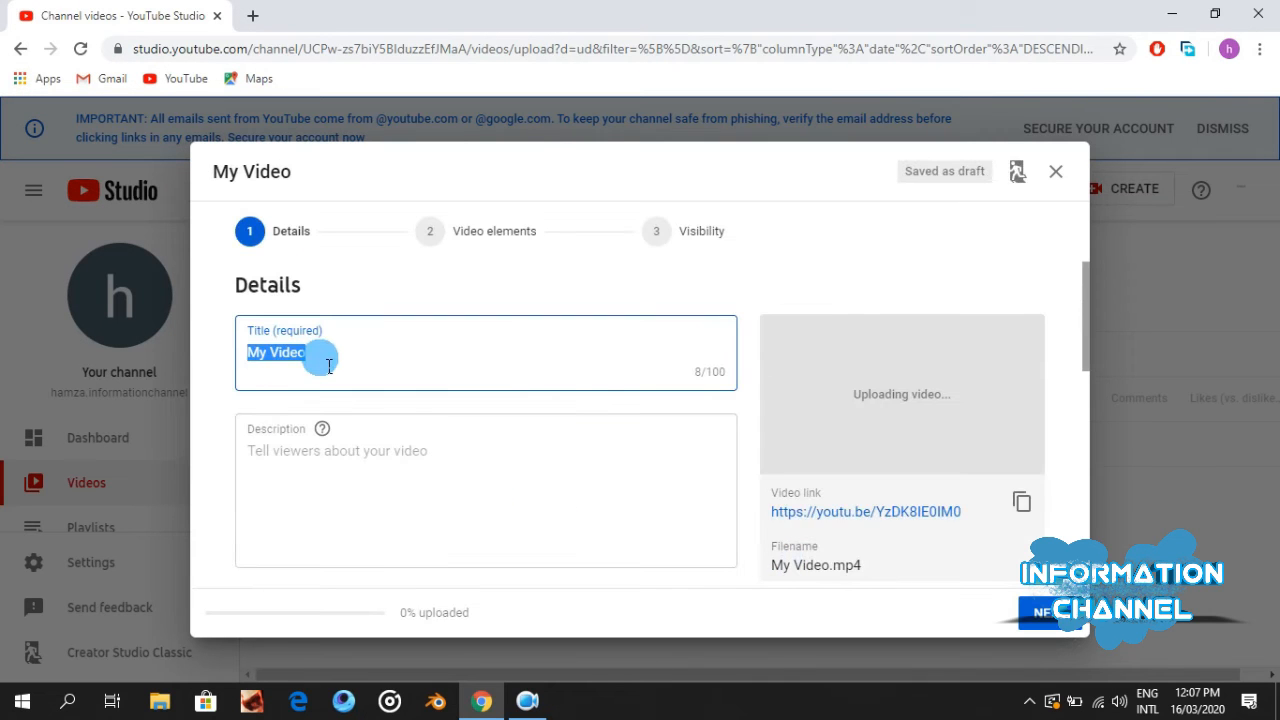
key("BackSpace")
key("BackSpace")
key("BackSpace")
key("BackSpace")
key("BackSpace")
key("BackSpace")
key("BackSpace")
key("BackSpace")
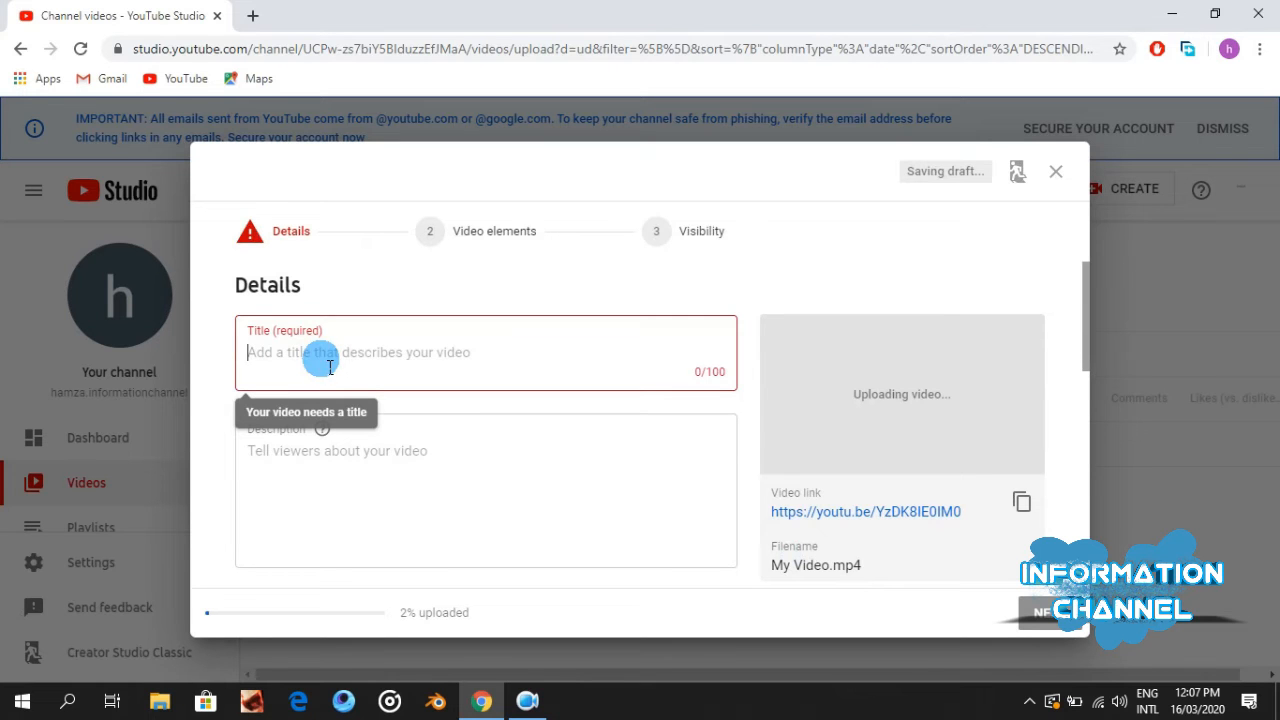
type("h")
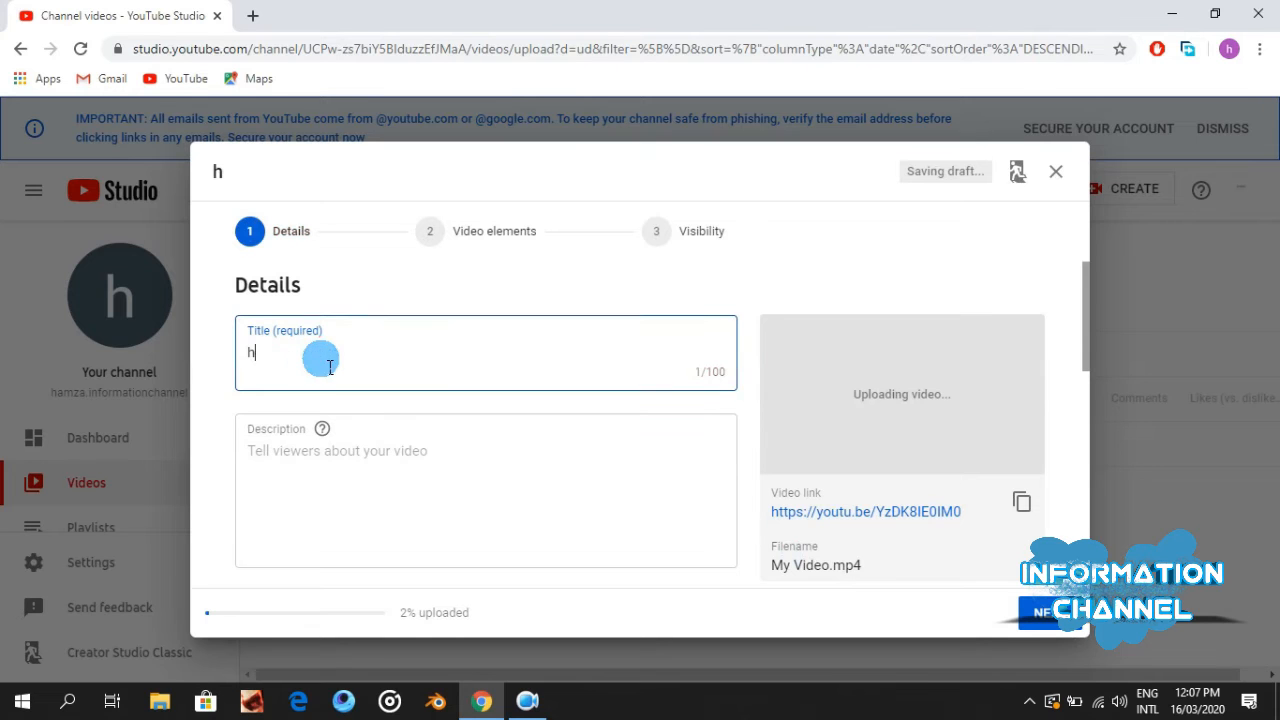
type("ow to uplo")
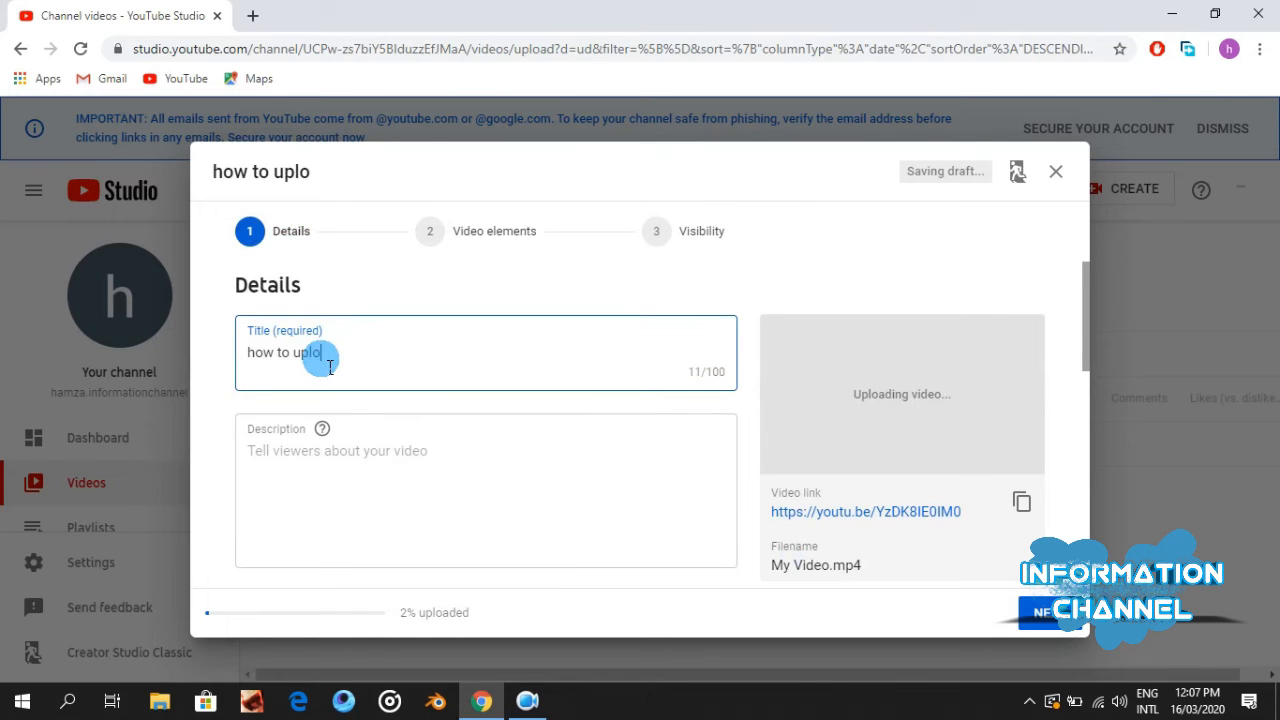
type("ad y")
key("BackSpace")
type("video")
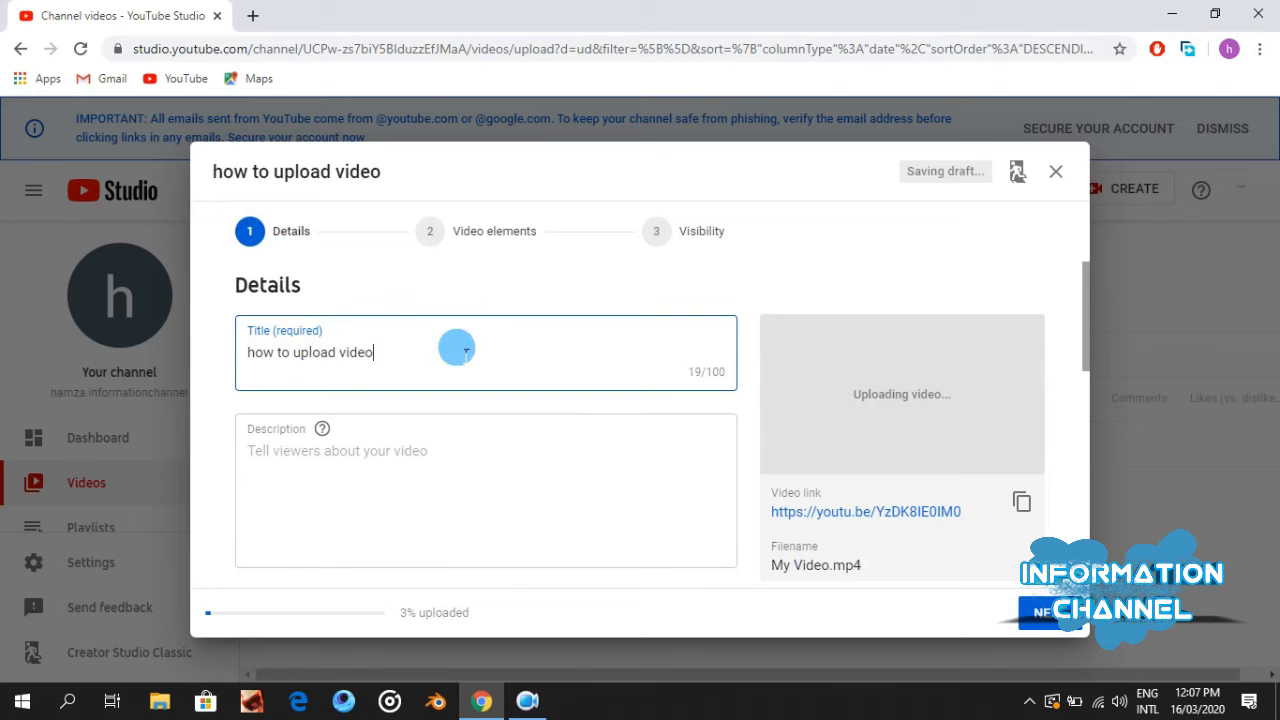
type(" on")
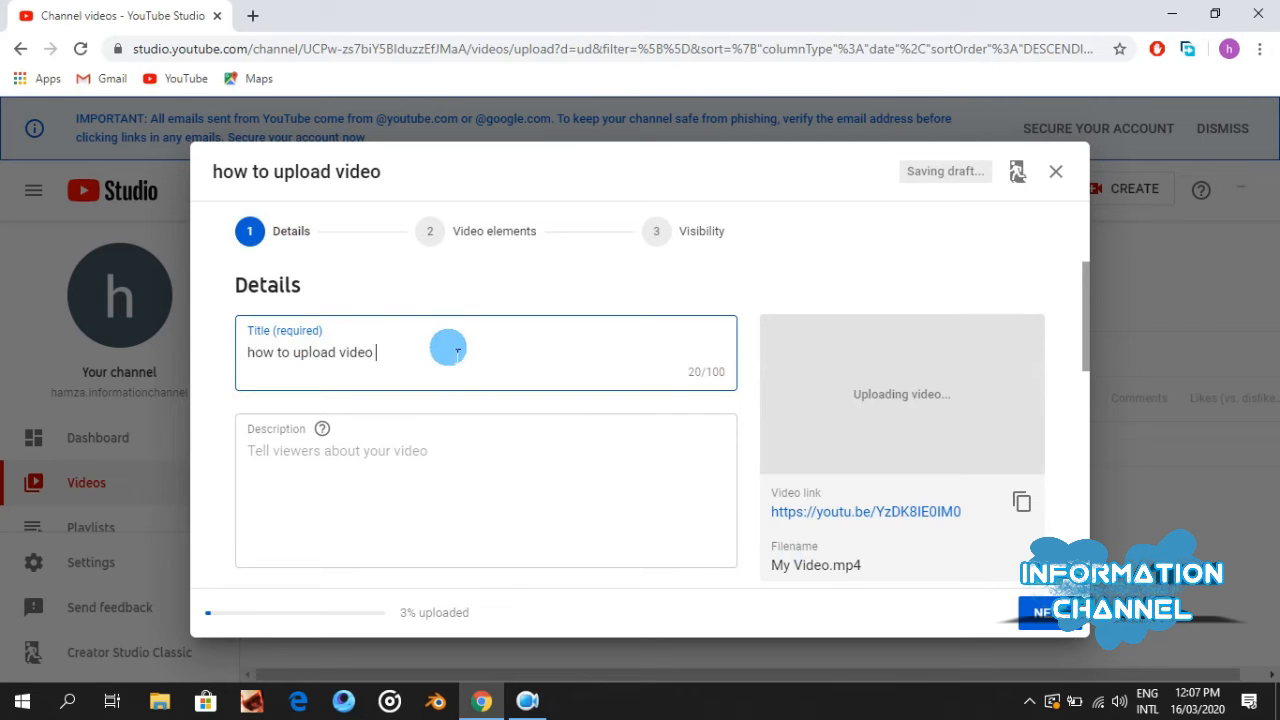
type(" you")
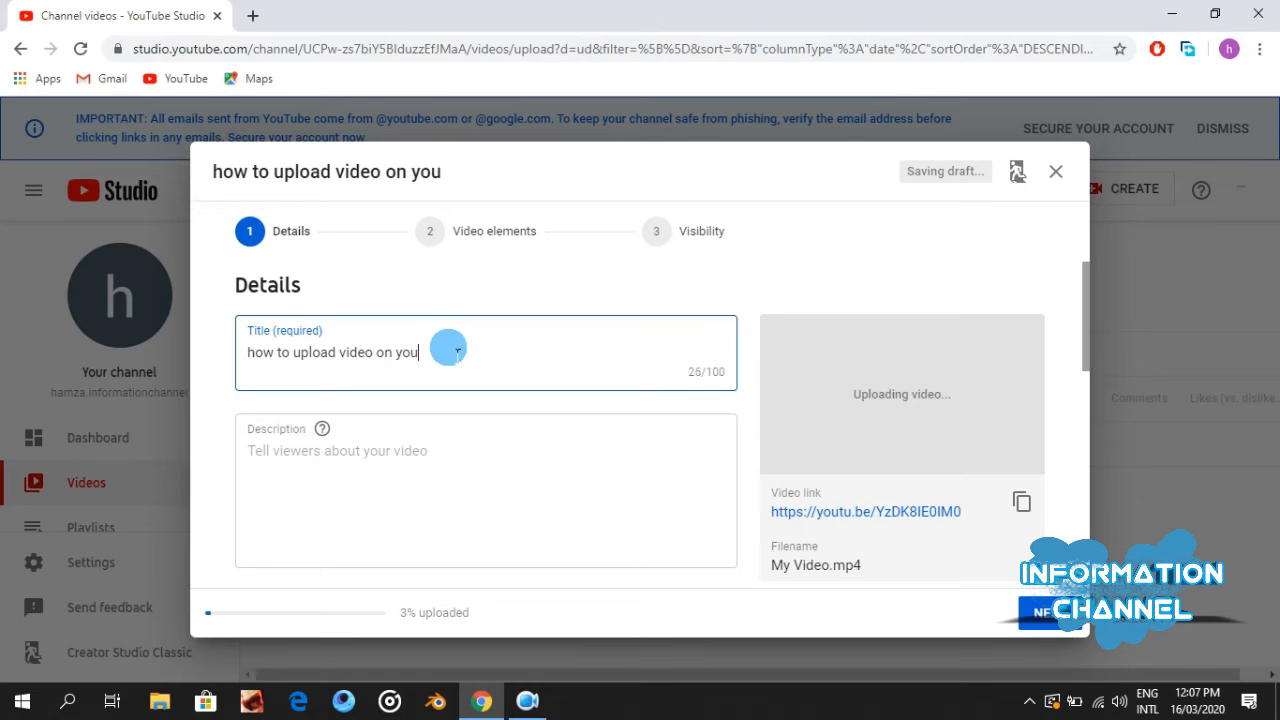
type("tube c")
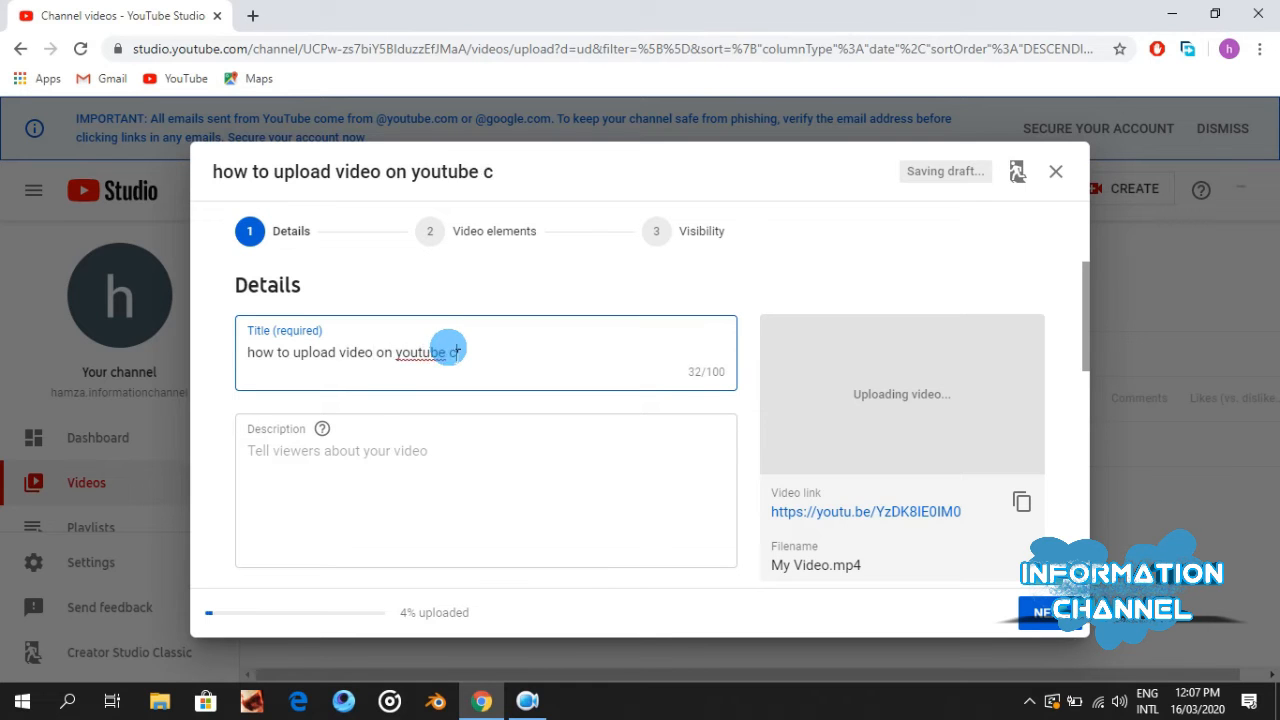
type("hannel")
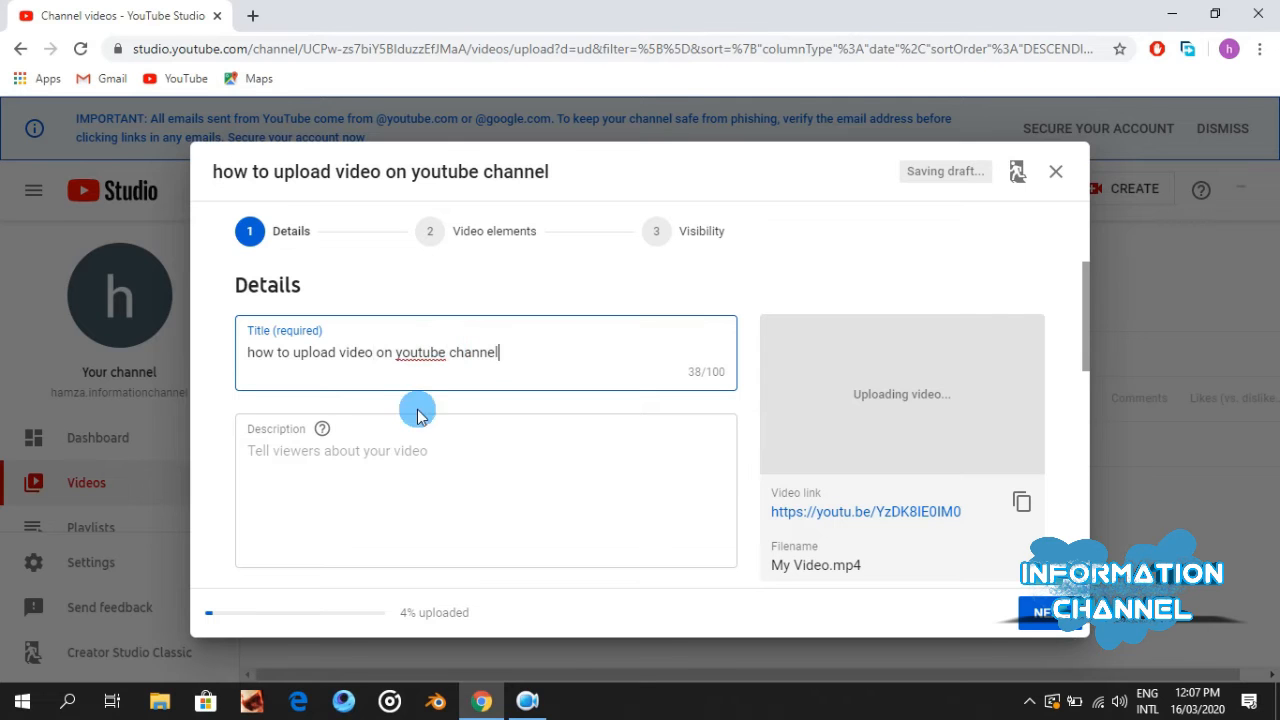
Step: Upload the image Thumbnaile from the Desktop folder as the video's custom thumbnail
left_click(442, 460)
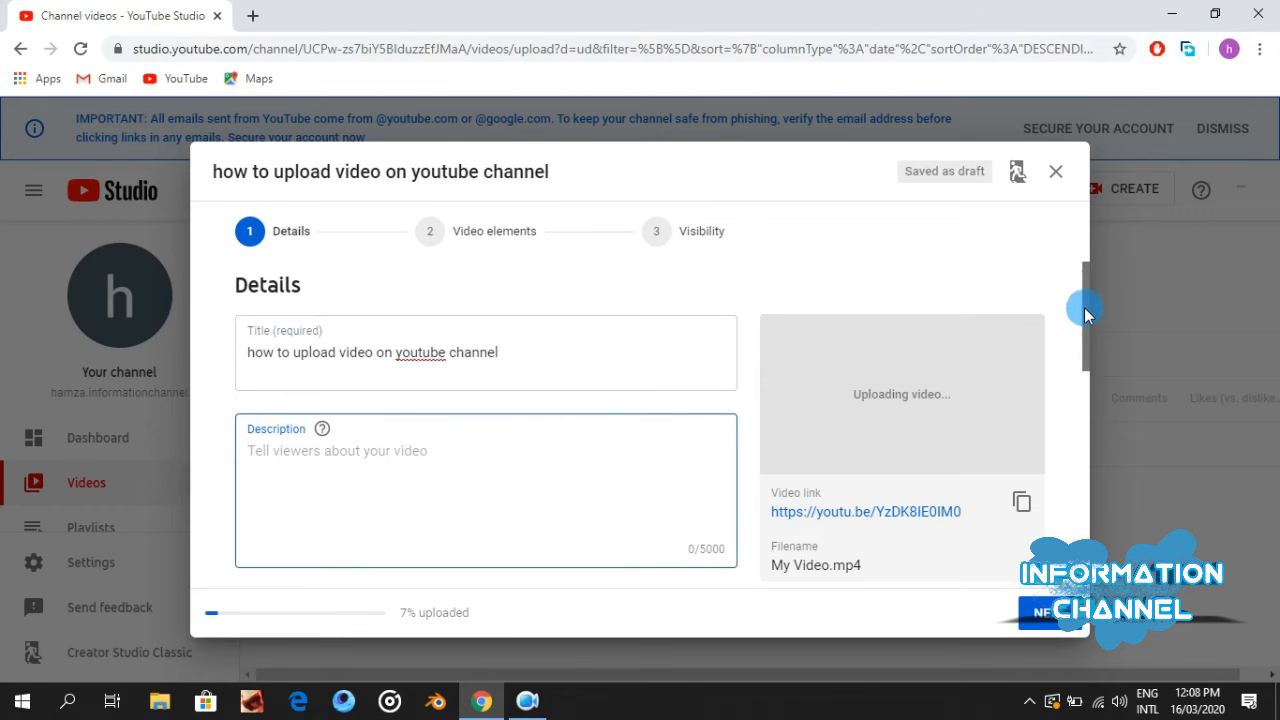
left_click_drag(1090, 302, 1076, 397)
scroll(1076, 400, "down", 1)
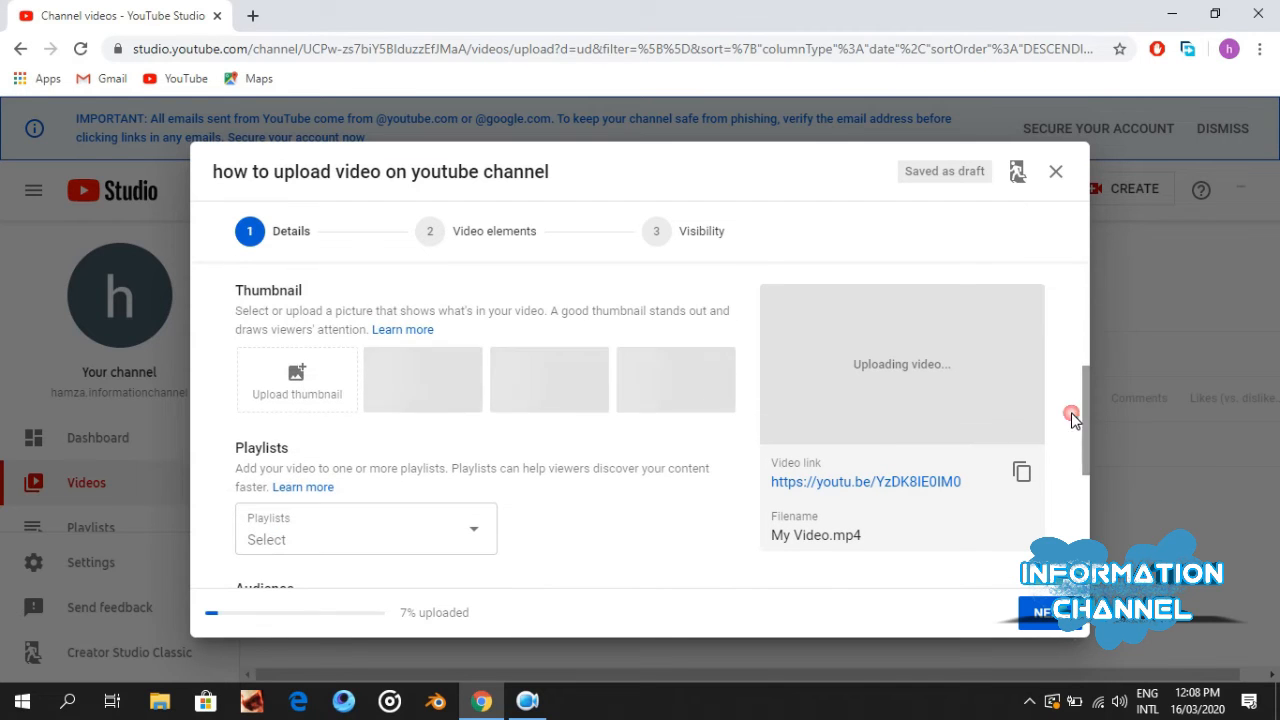
left_click(297, 381)
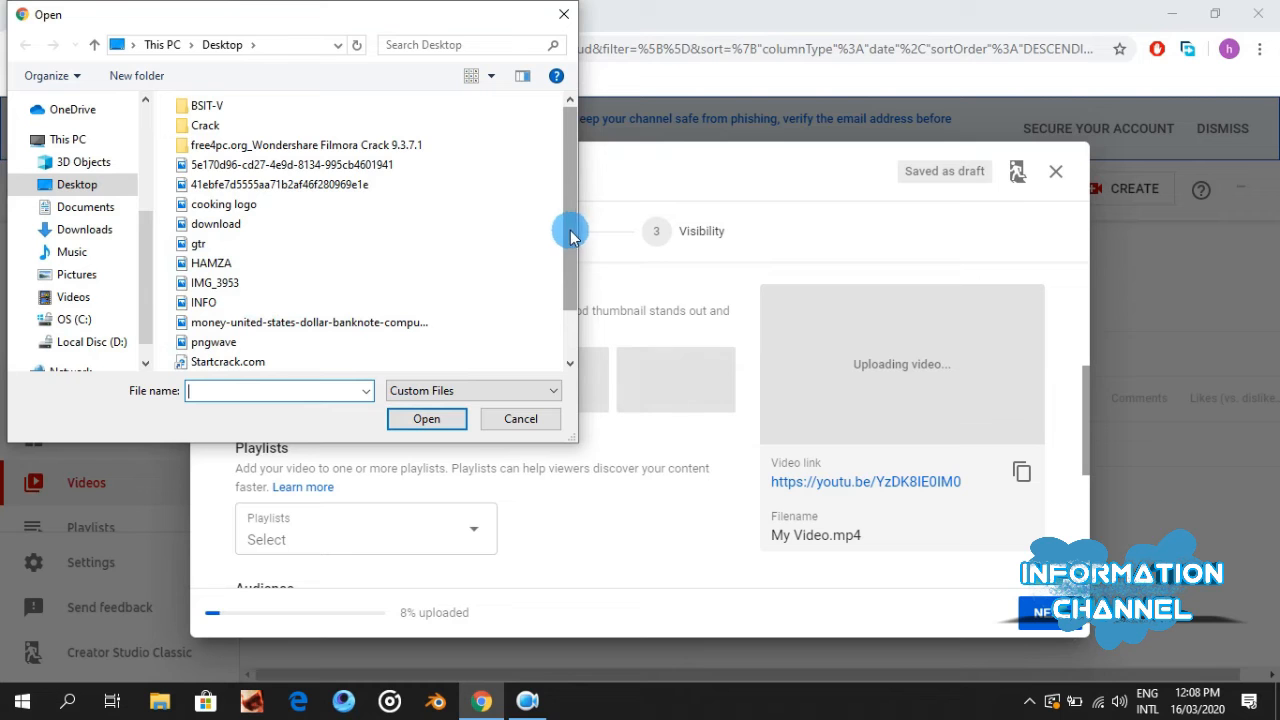
left_click_drag(570, 232, 564, 272)
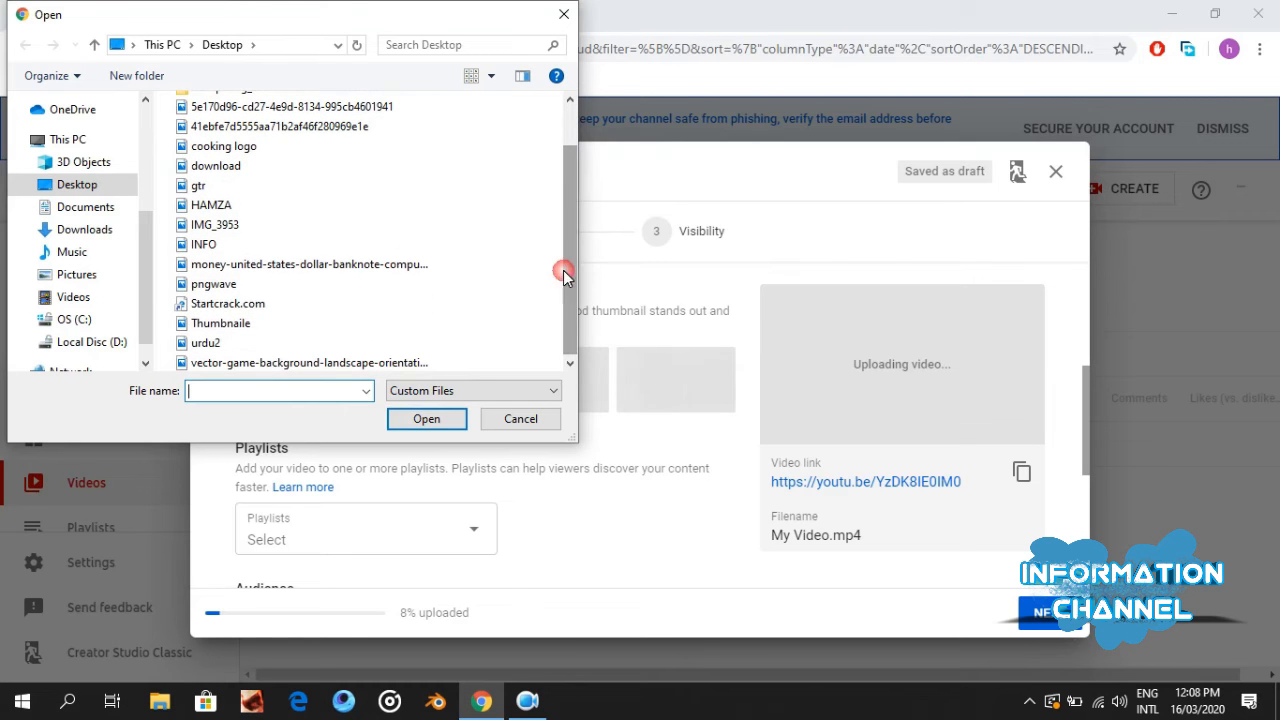
left_click(246, 326)
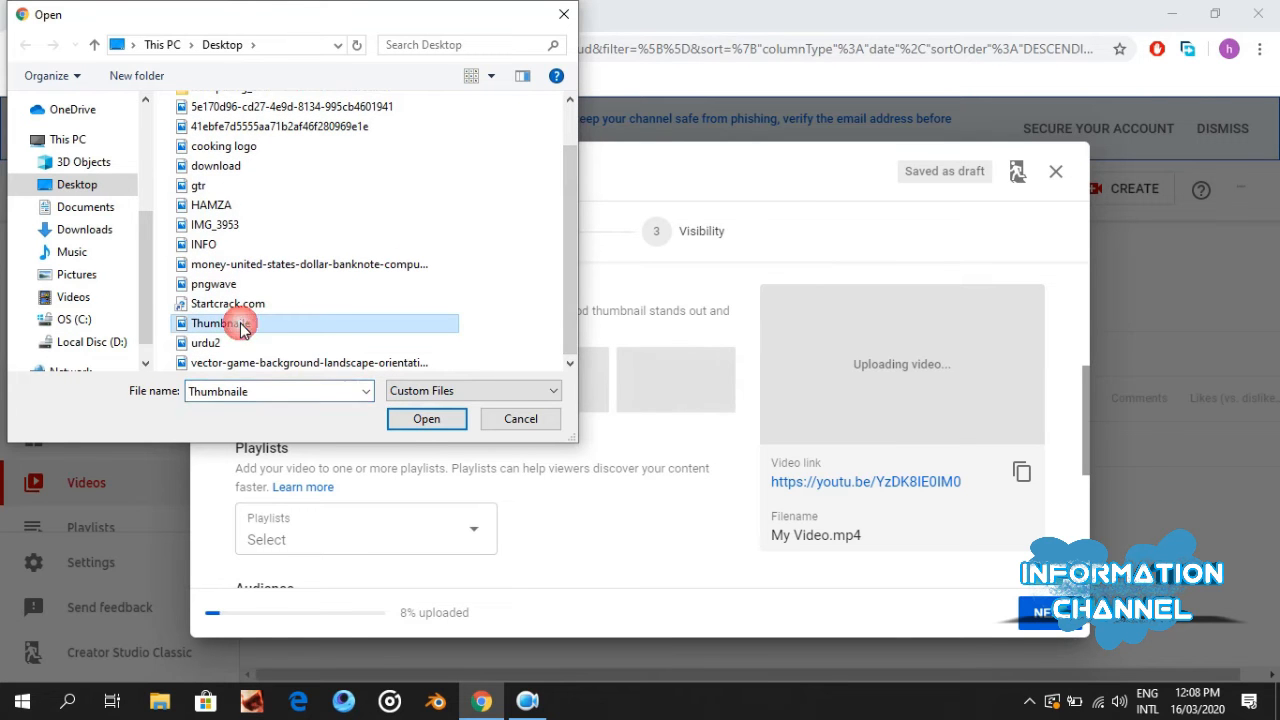
left_click(425, 420)
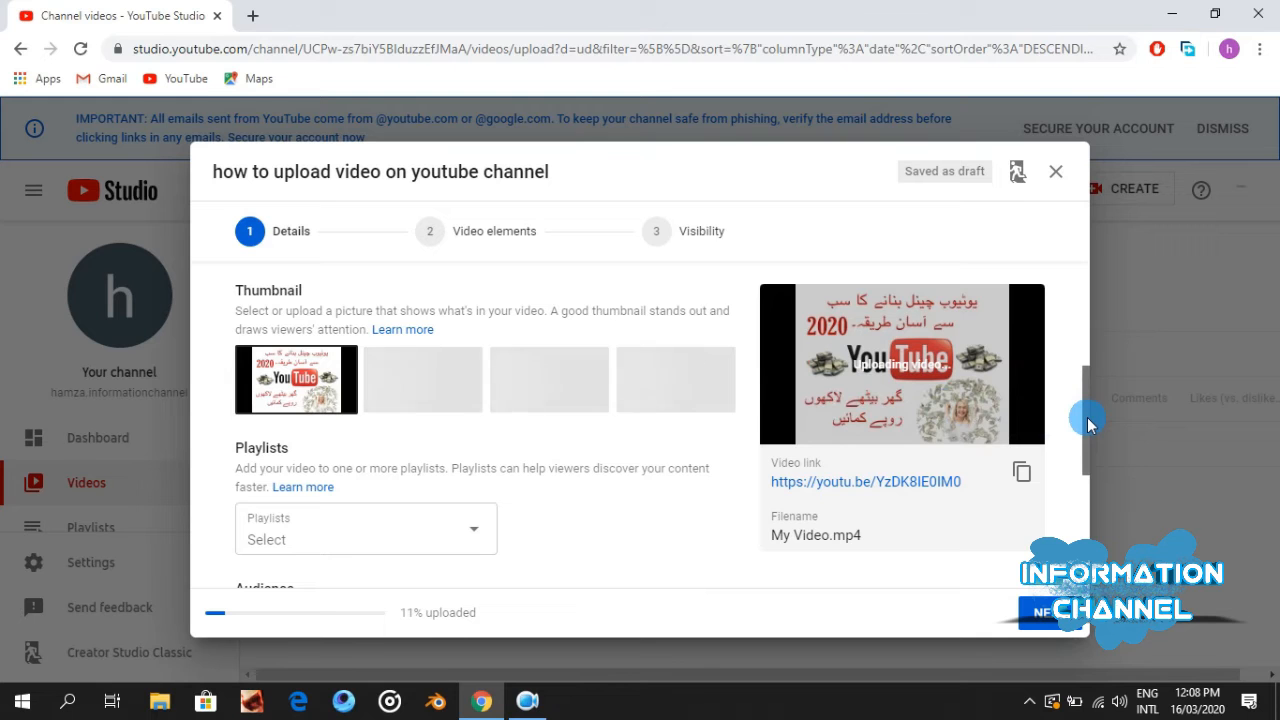
Step: Check the playlists offered for the video and close the list without choosing one
left_click_drag(1088, 418, 1083, 468)
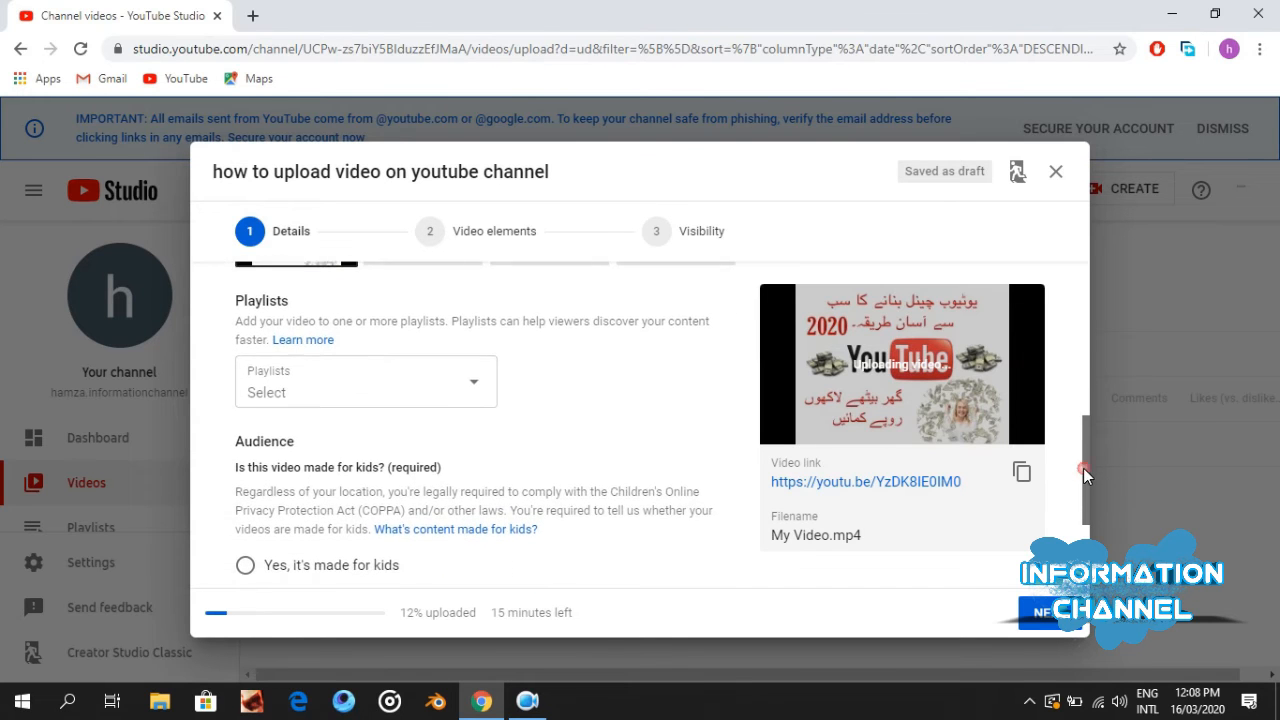
left_click(473, 387)
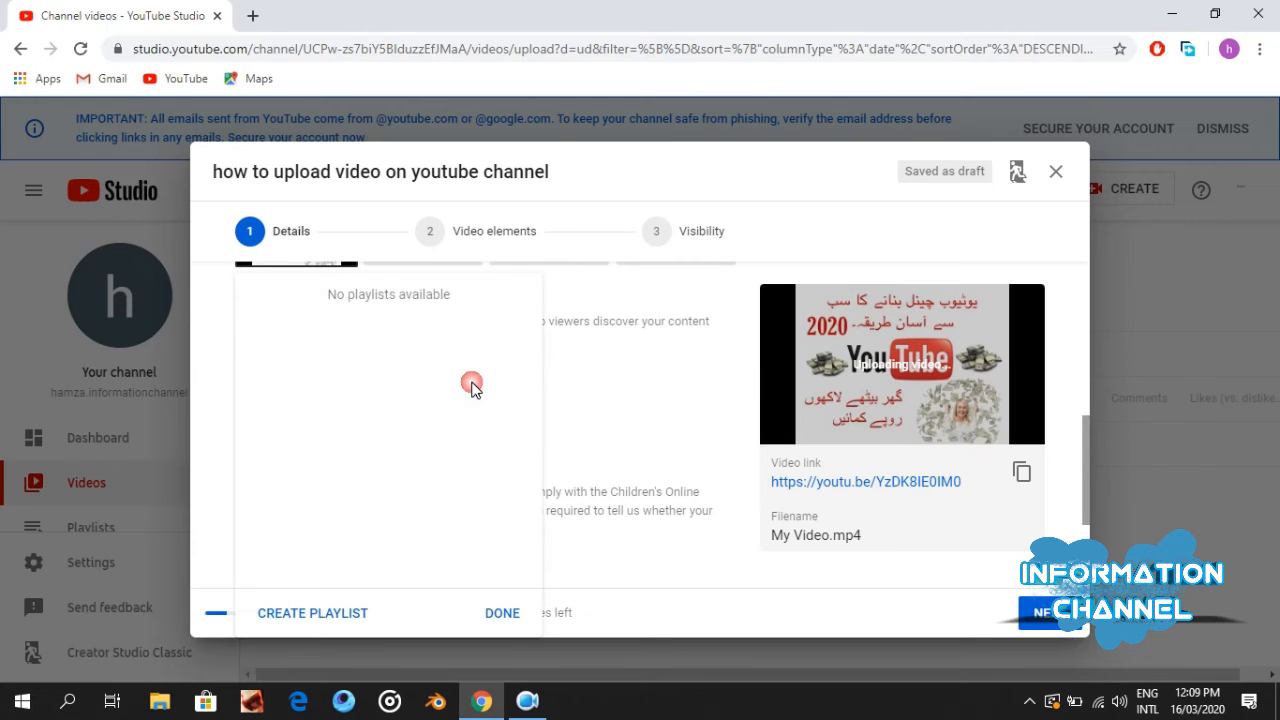
left_click(490, 611)
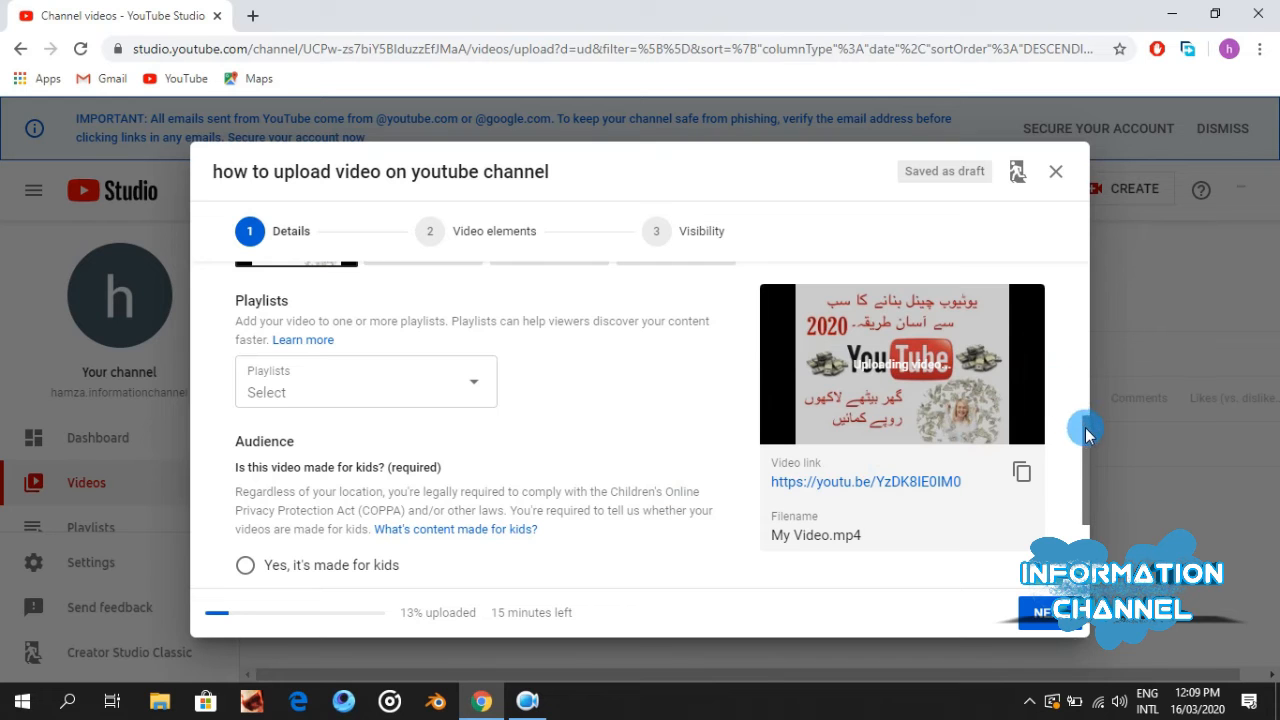
Step: Set the video's audience to "No, it's not made for kids"
left_click_drag(1085, 434, 1083, 478)
left_click(580, 432)
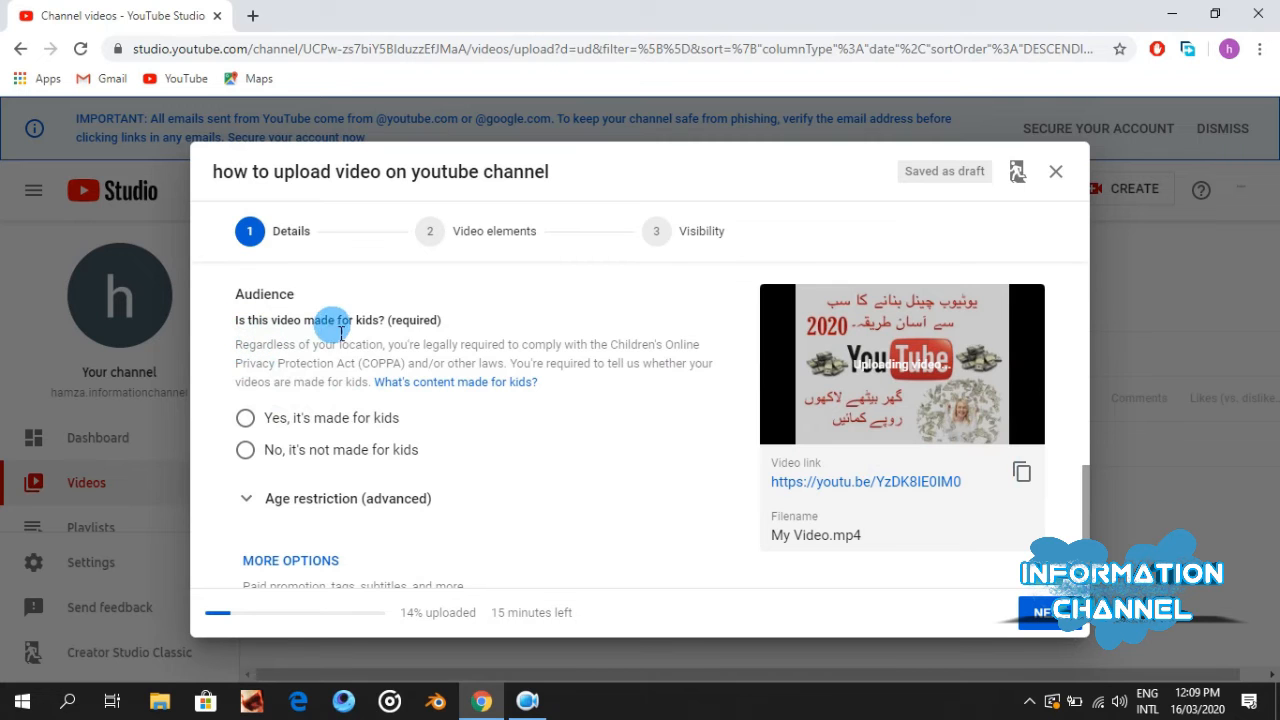
left_click(250, 460)
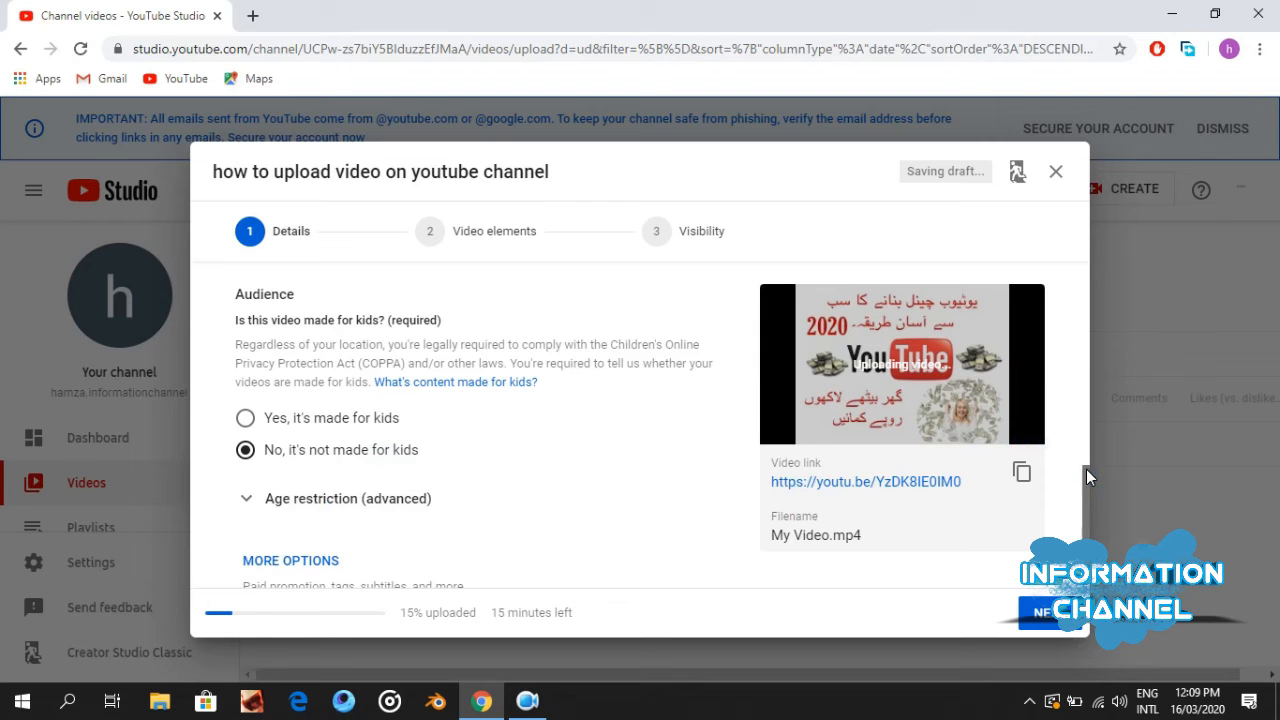
Step: Expand the additional video options and go through the settings down to Paid promotion
scroll(1086, 469, "down", 1)
left_click(281, 528)
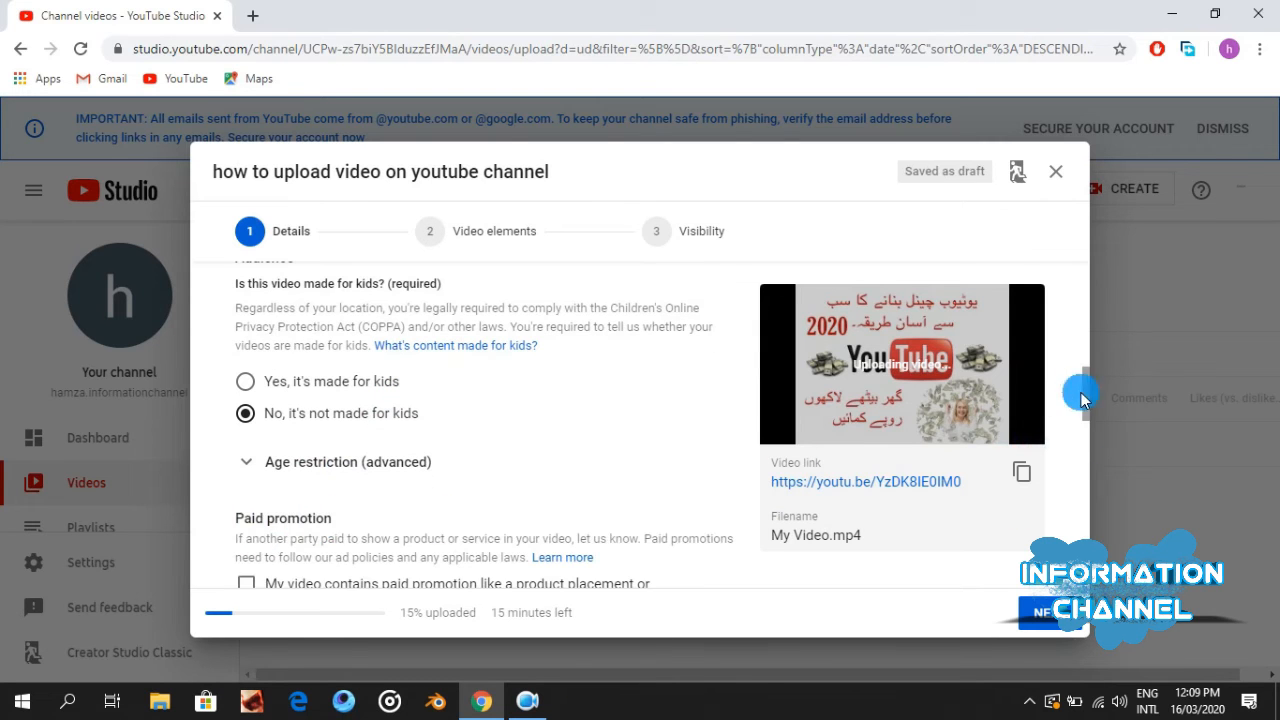
mouse_move(1084, 393)
left_mouse_down()
mouse_move(1084, 410)
mouse_move(1084, 391)
left_mouse_up()
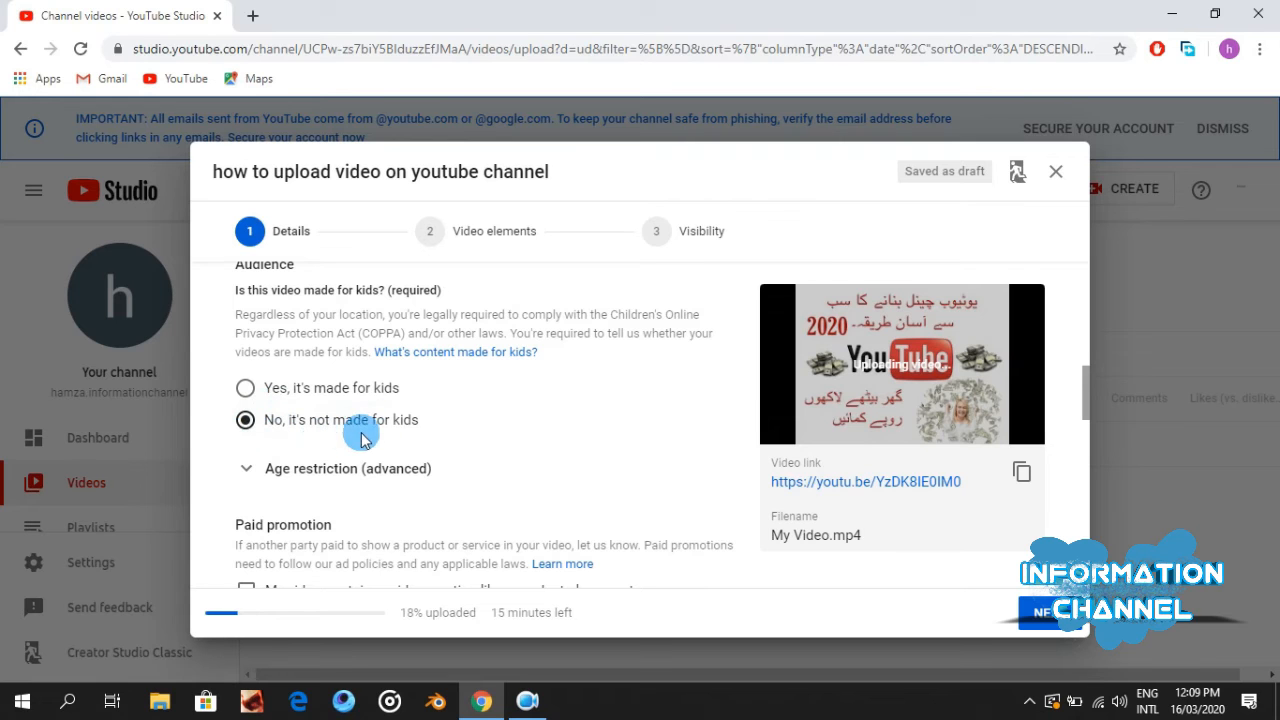
left_click(1085, 399)
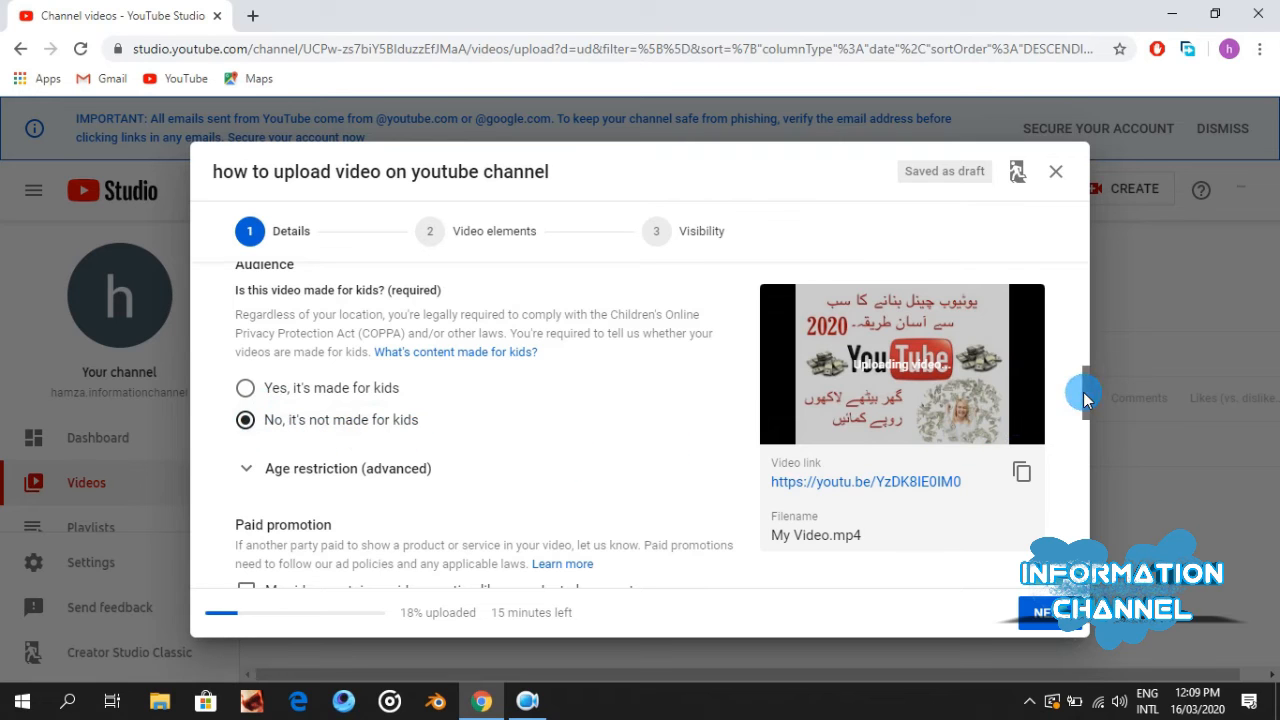
left_click_drag(1083, 394, 1083, 422)
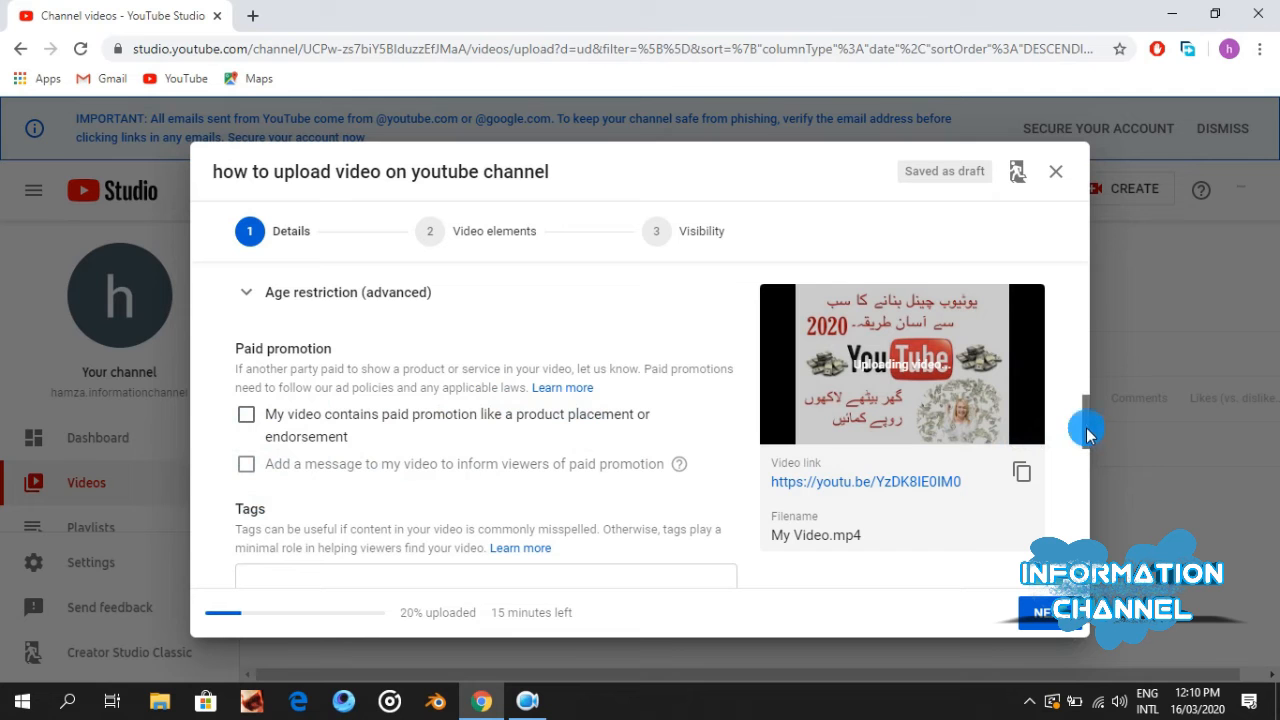
Step: Add the tag "how we upload video on youtube" to the video
left_click_drag(1086, 427, 1083, 466)
left_click(600, 364)
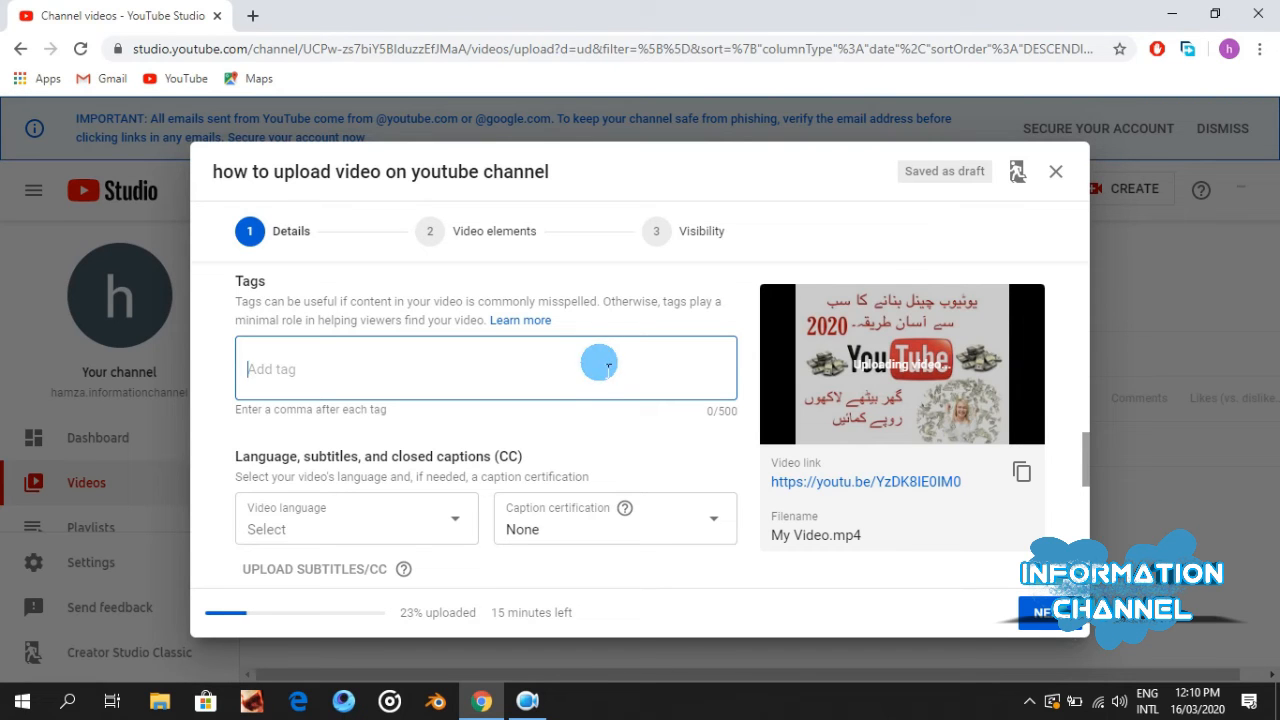
type("how we")
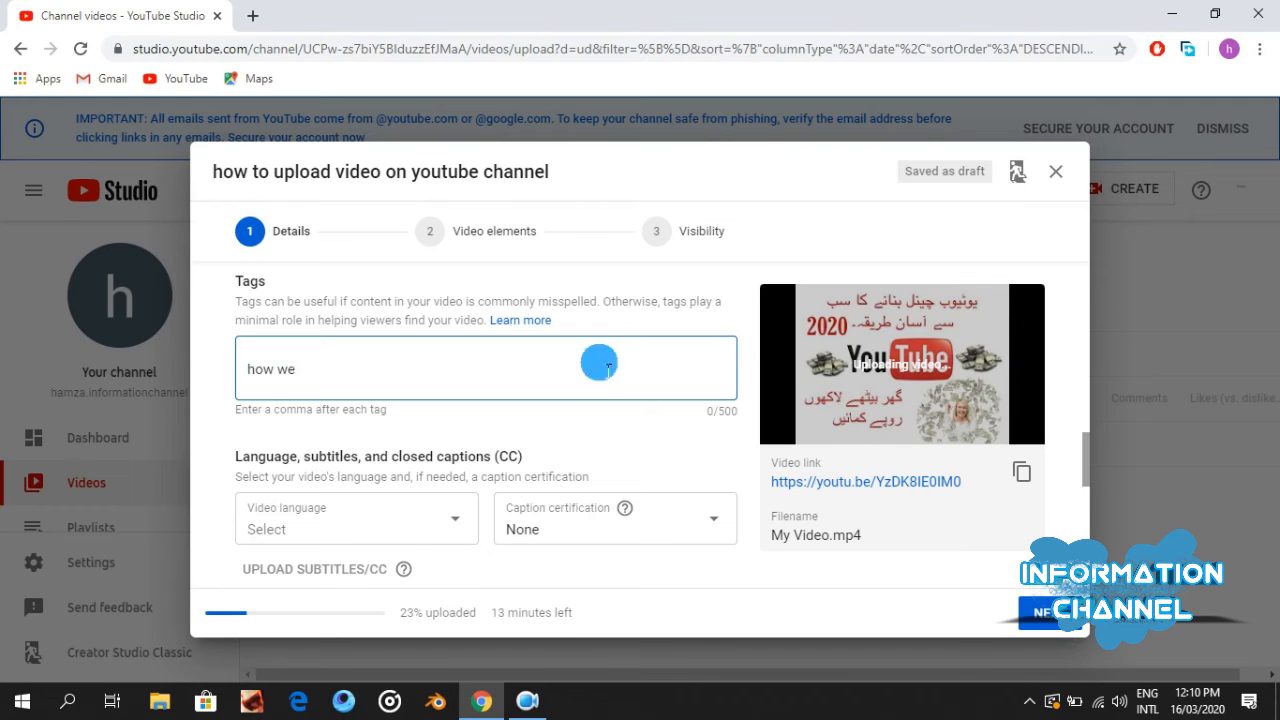
type(" upload video on ")
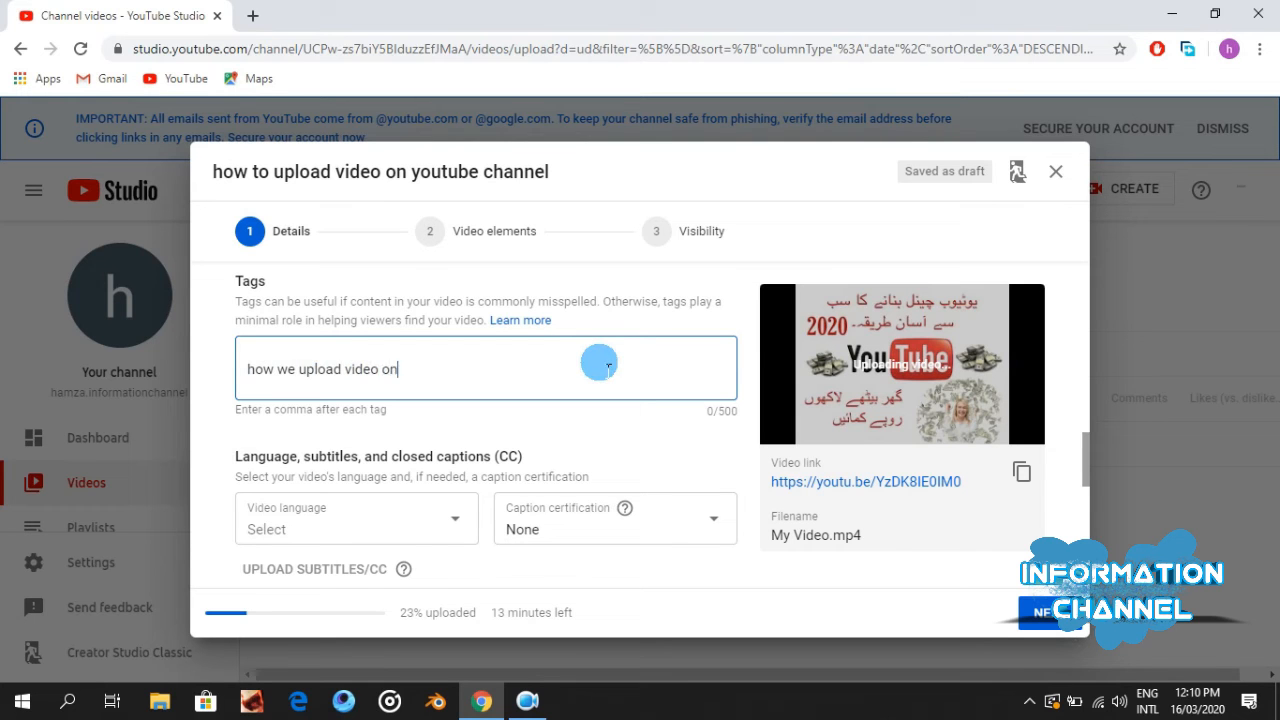
type("youtube")
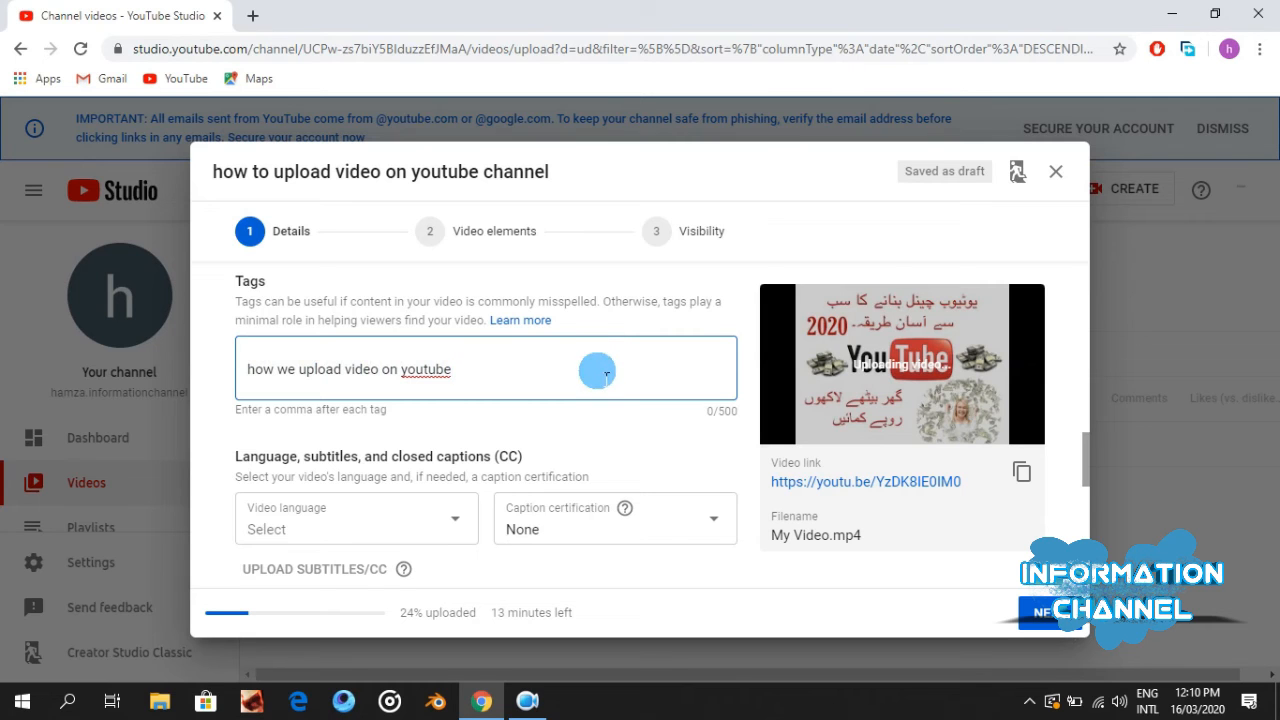
type(",")
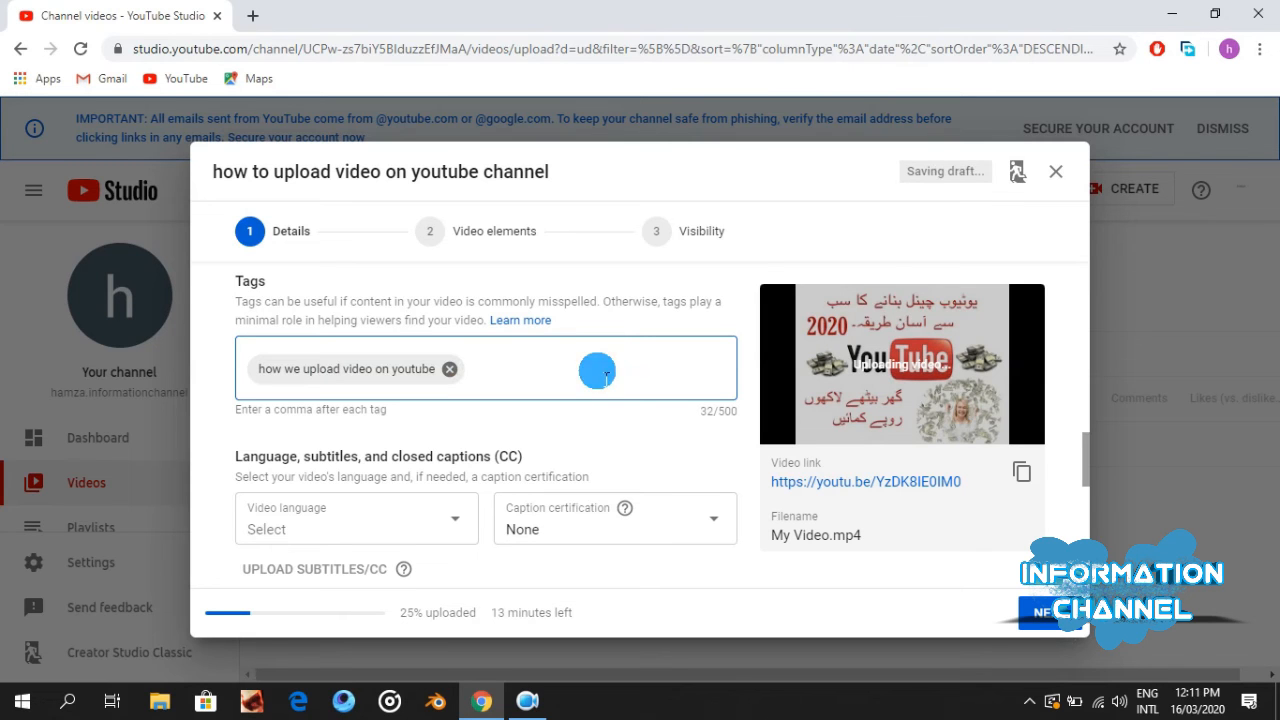
Step: Add the tags "how to" and "ma youtube pr video ko kesy upload kru" to the video
type("how to,")
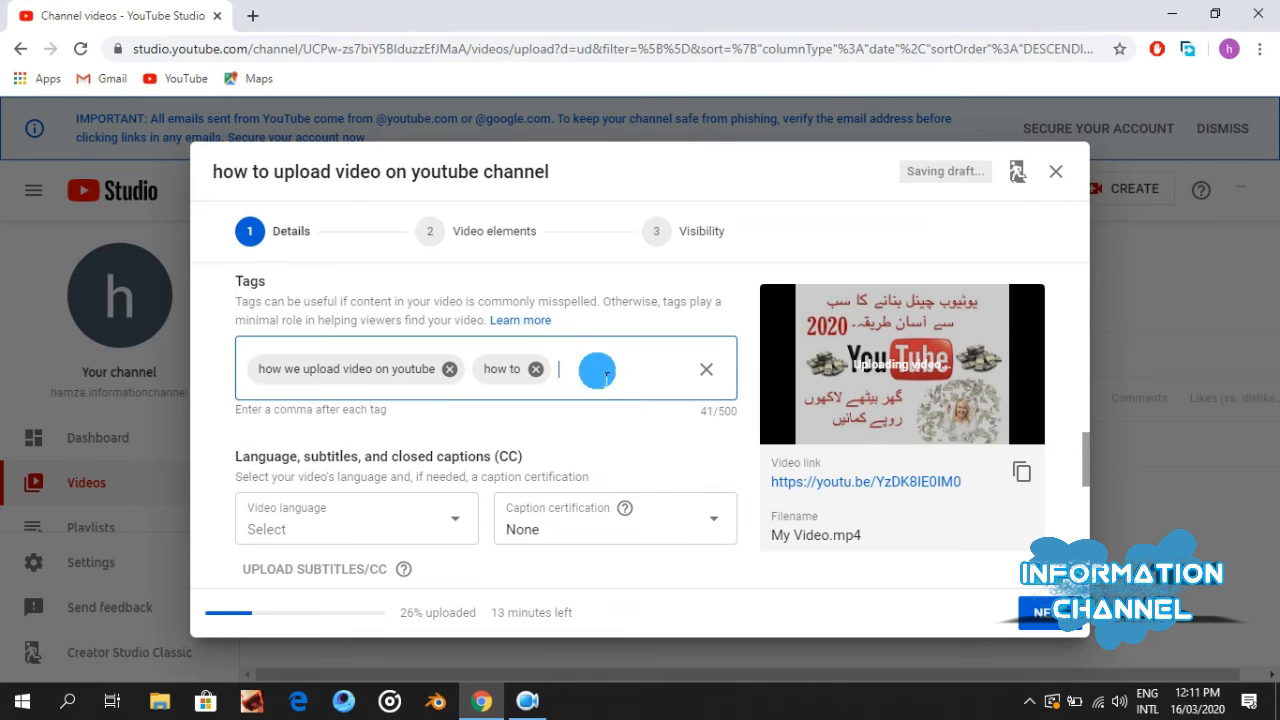
type("ma youtube")
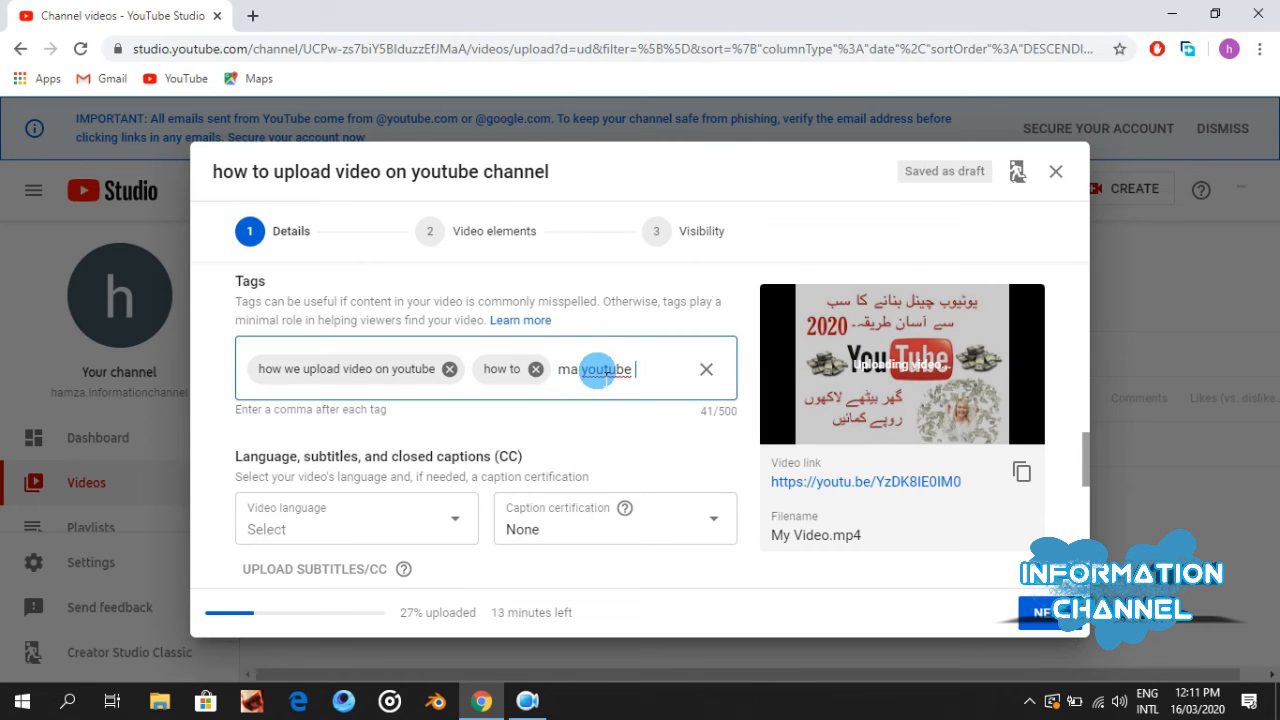
type(" pr video ko kes")
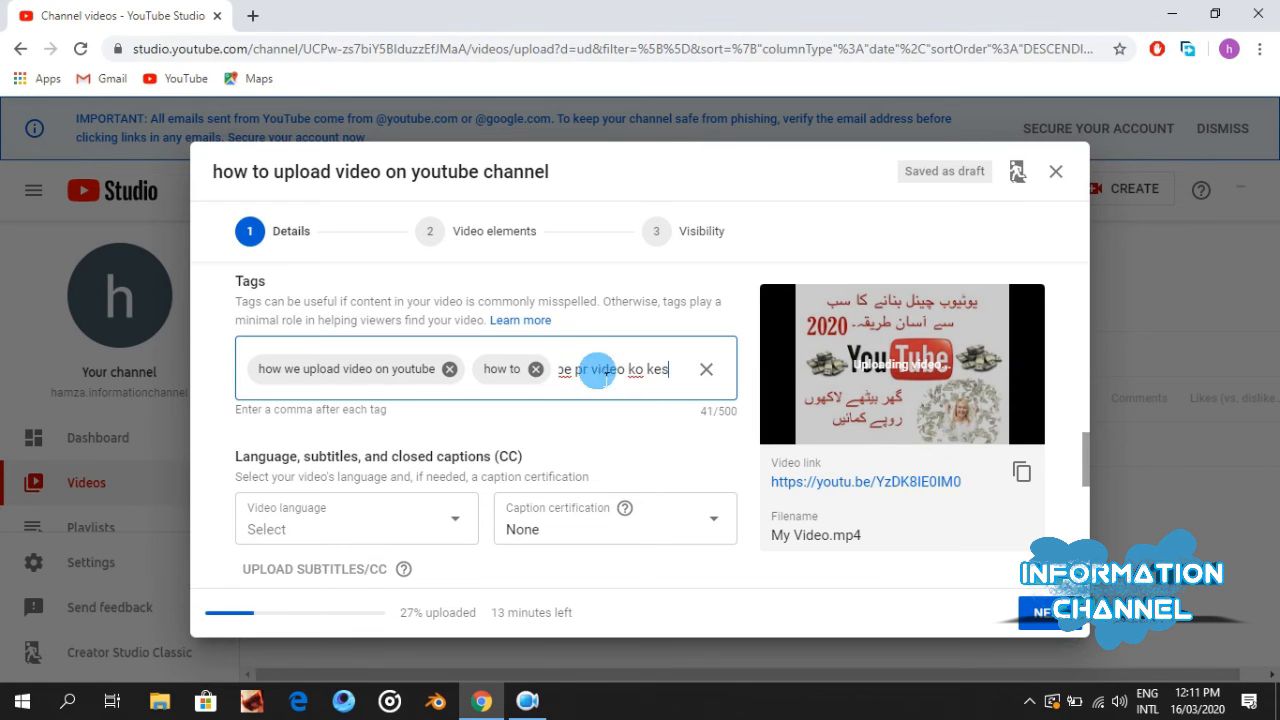
type("y upl")
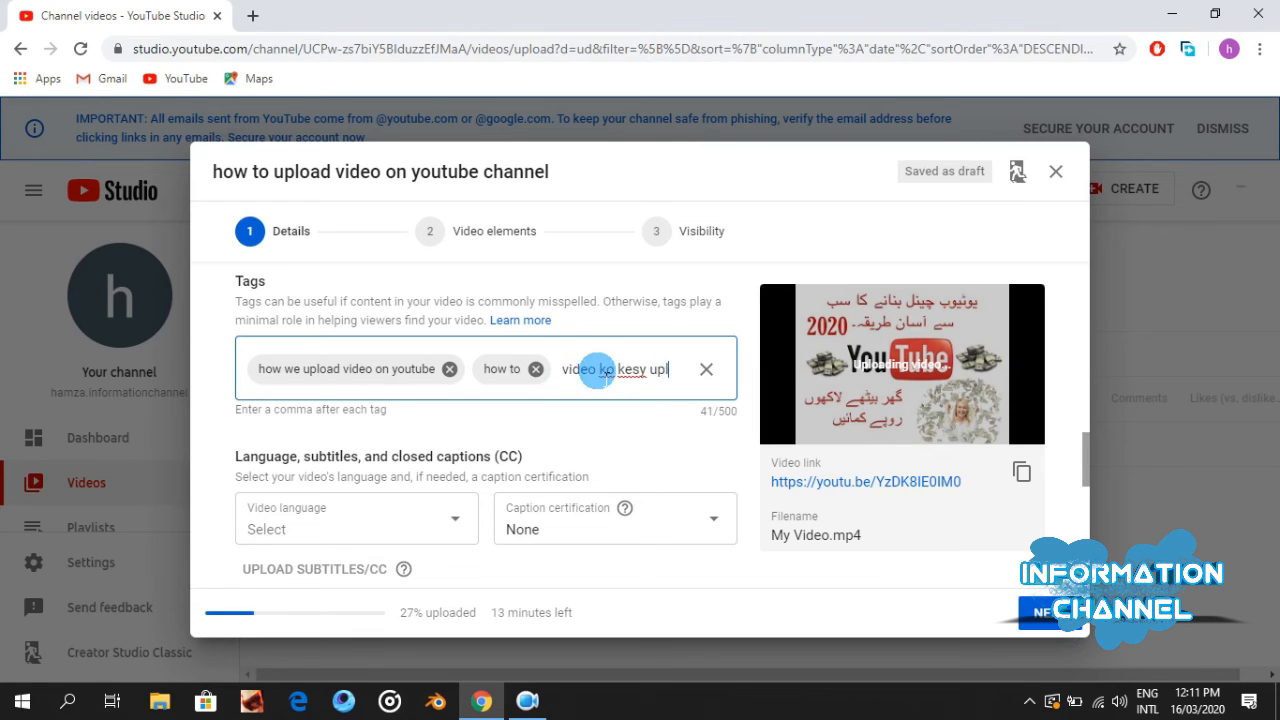
type("oad kru")
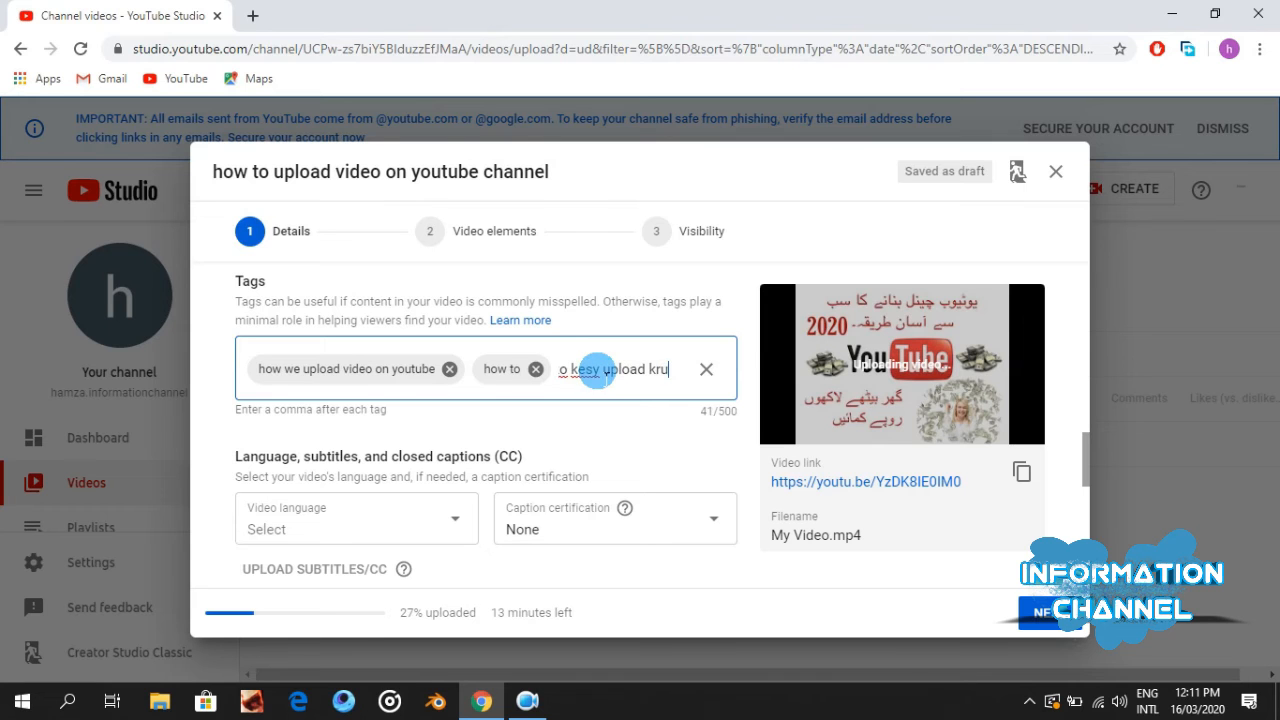
key("Return")
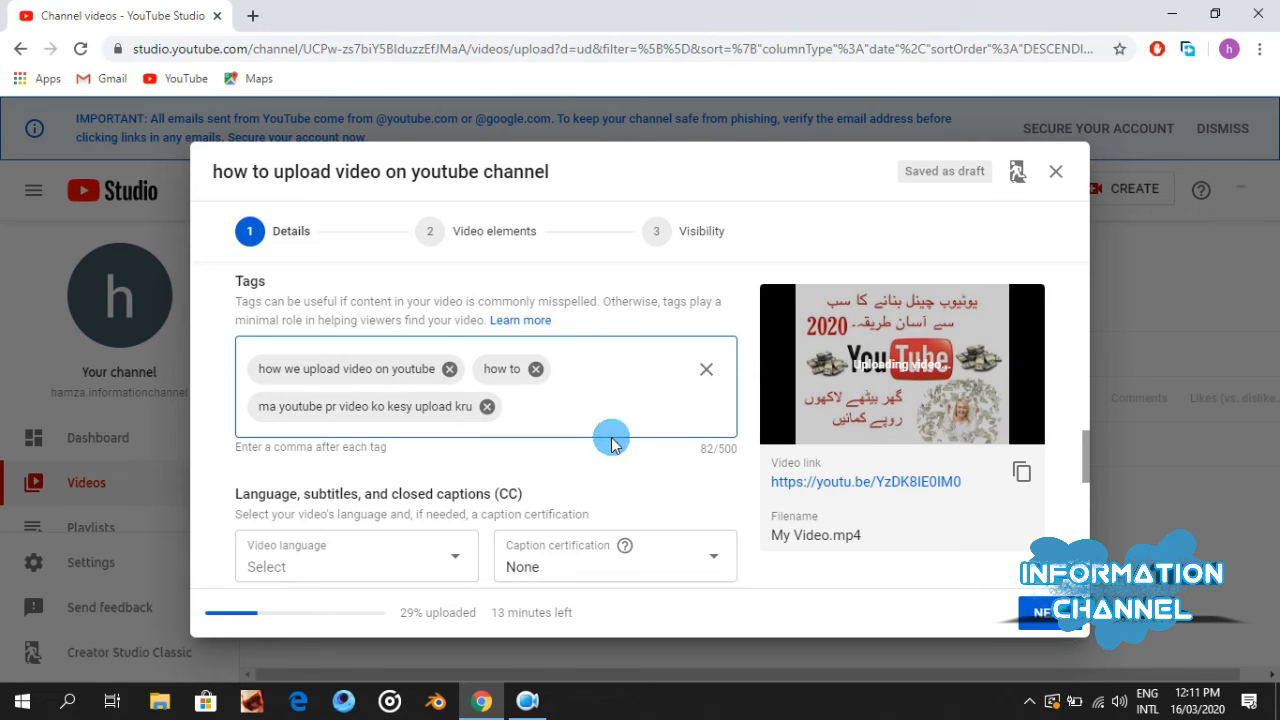
Step: Set the video language to Urdu and the caption certification to "This content has never aired on television in the U.S."
scroll(611, 440, "down", 1)
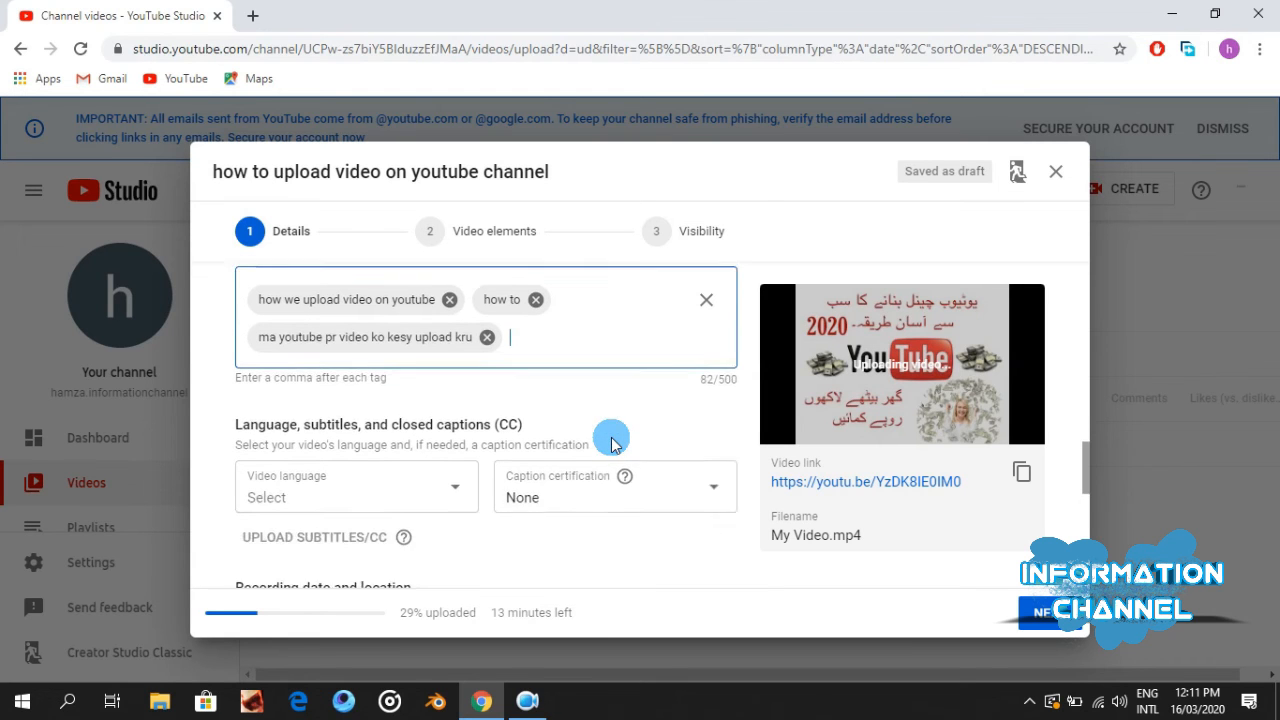
left_click(470, 470)
left_click(455, 467)
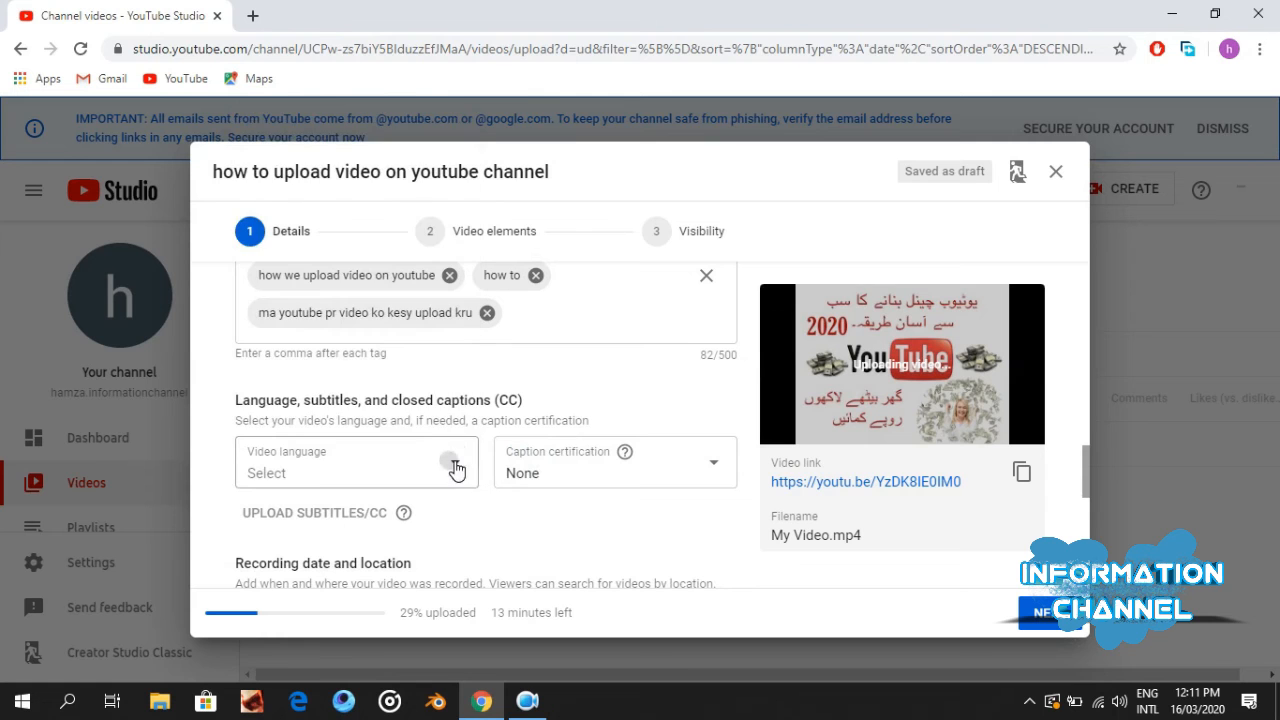
left_click(443, 468)
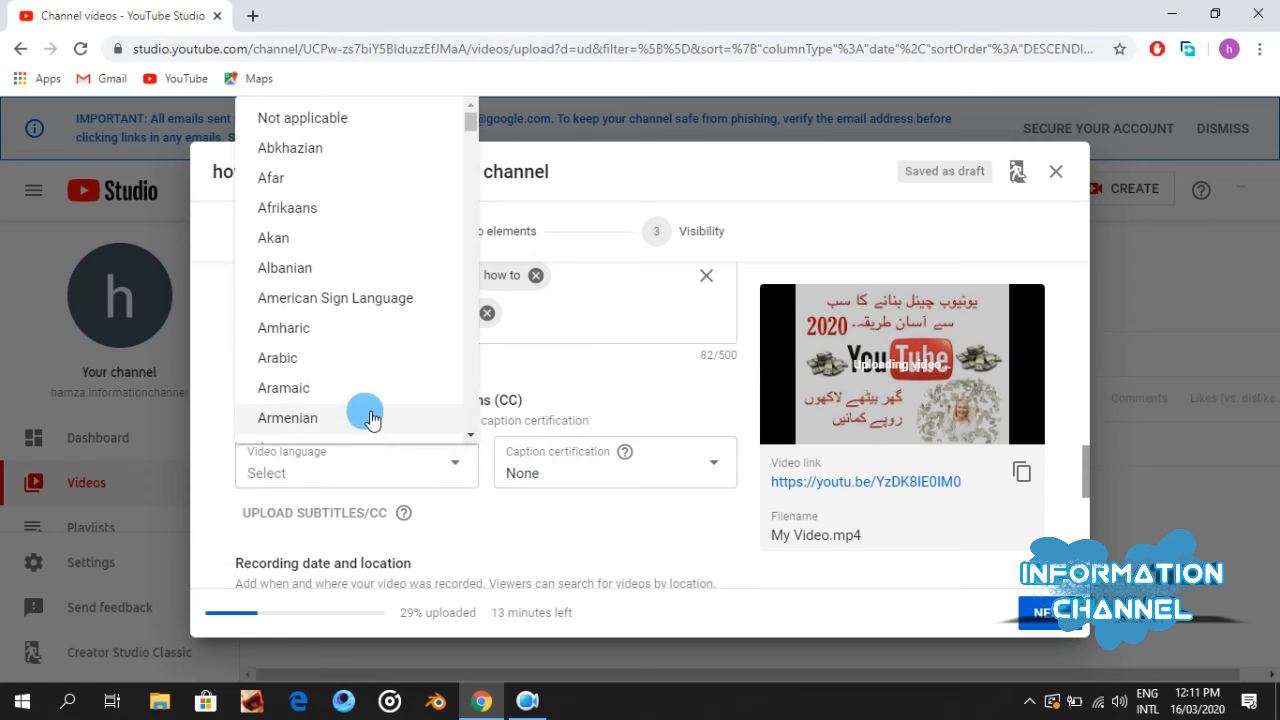
scroll(380, 395, "down", 15)
scroll(384, 397, "down", 20)
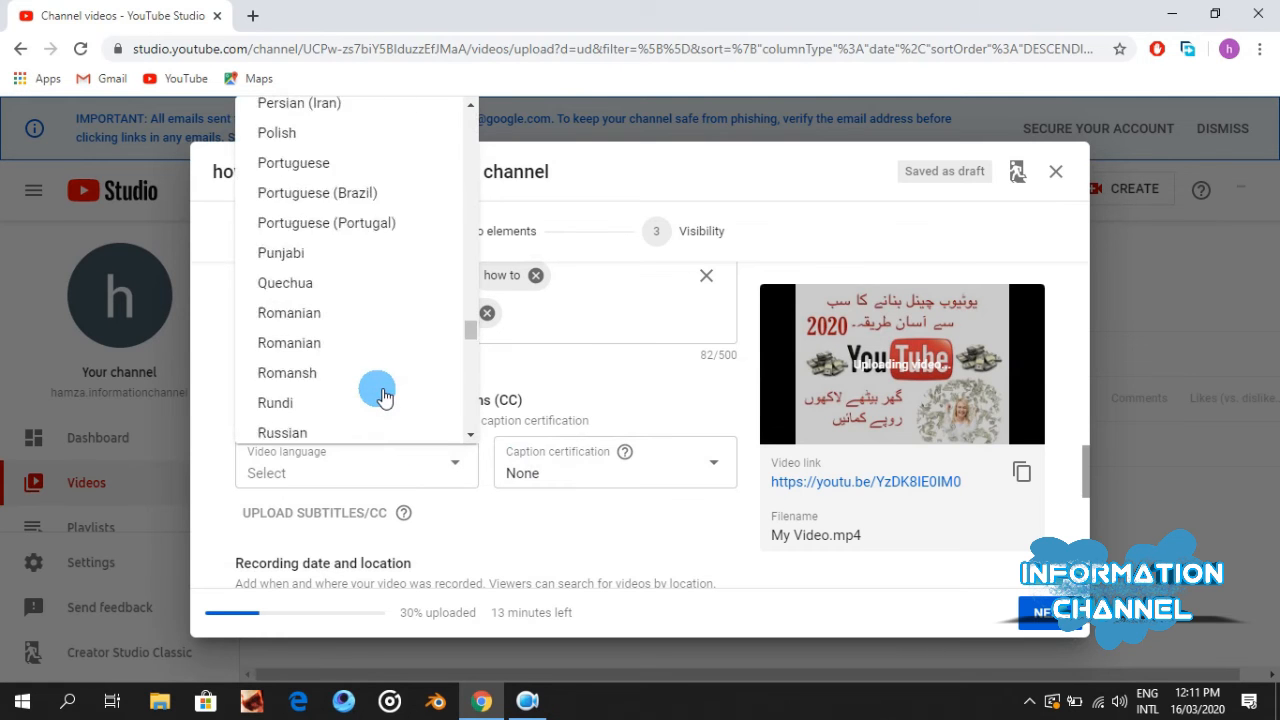
scroll(380, 393, "down", 3)
scroll(380, 393, "up", 3)
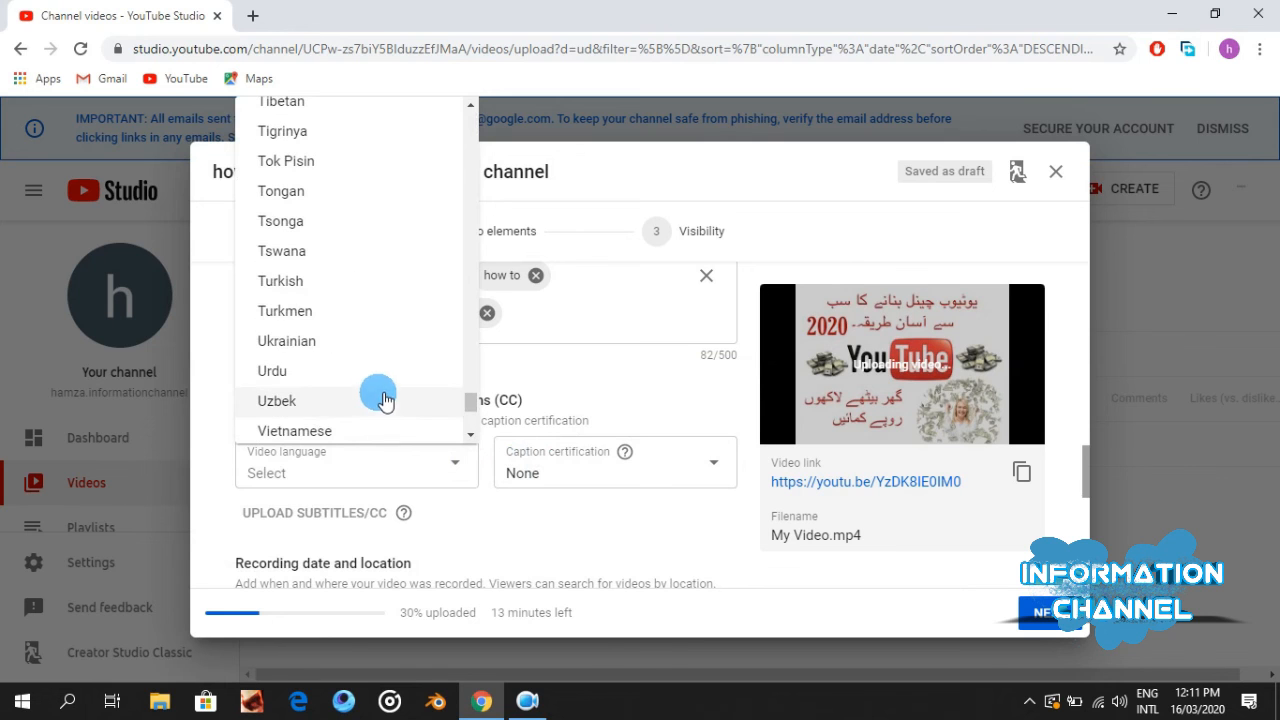
left_click(321, 378)
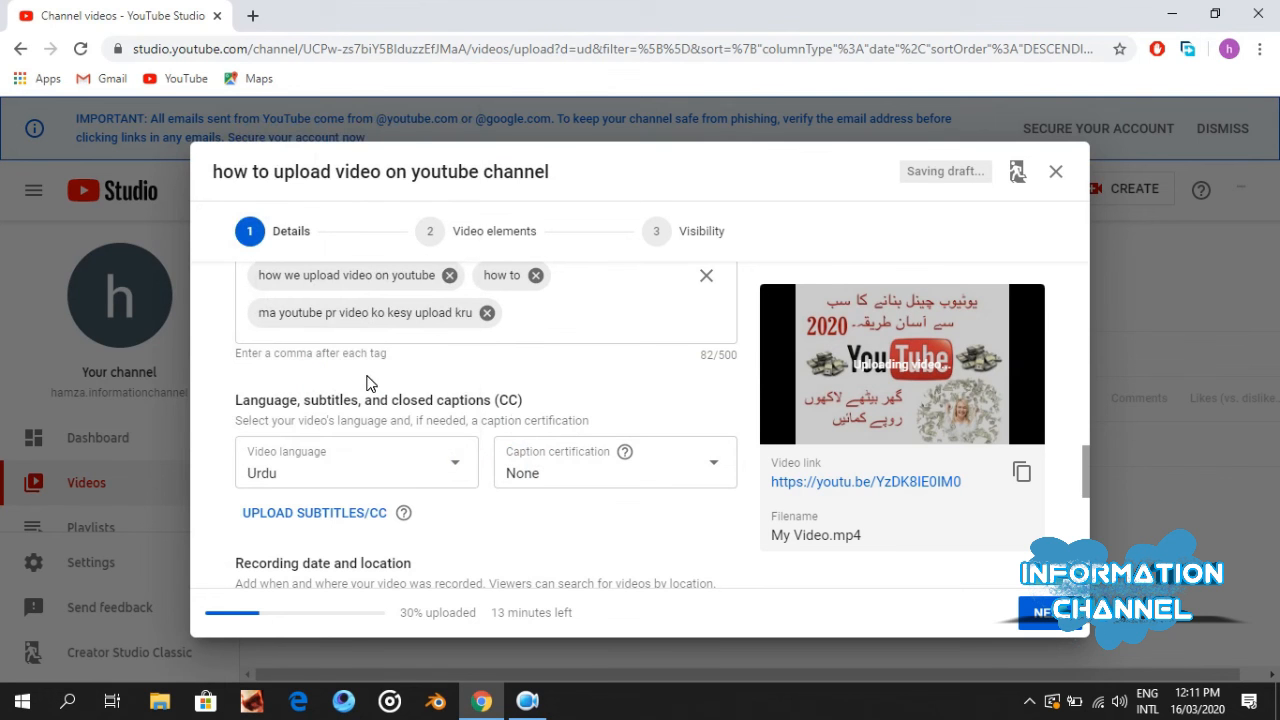
left_click(713, 465)
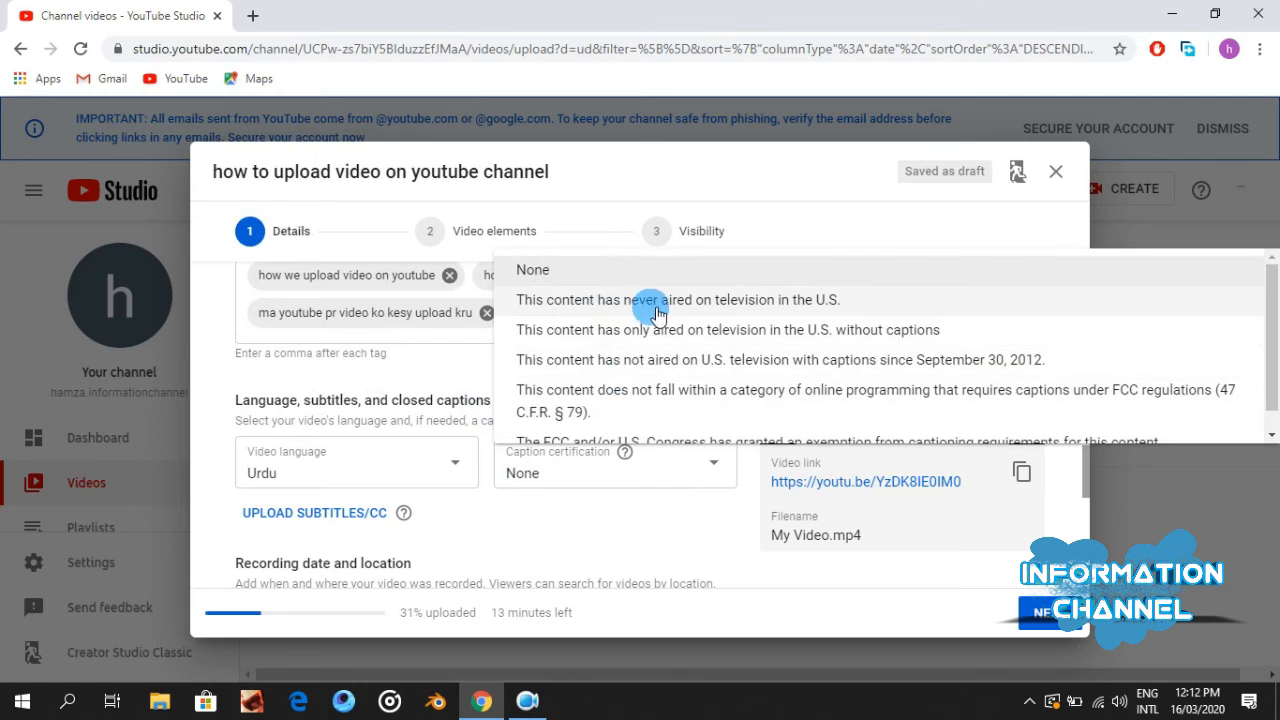
left_click(777, 303)
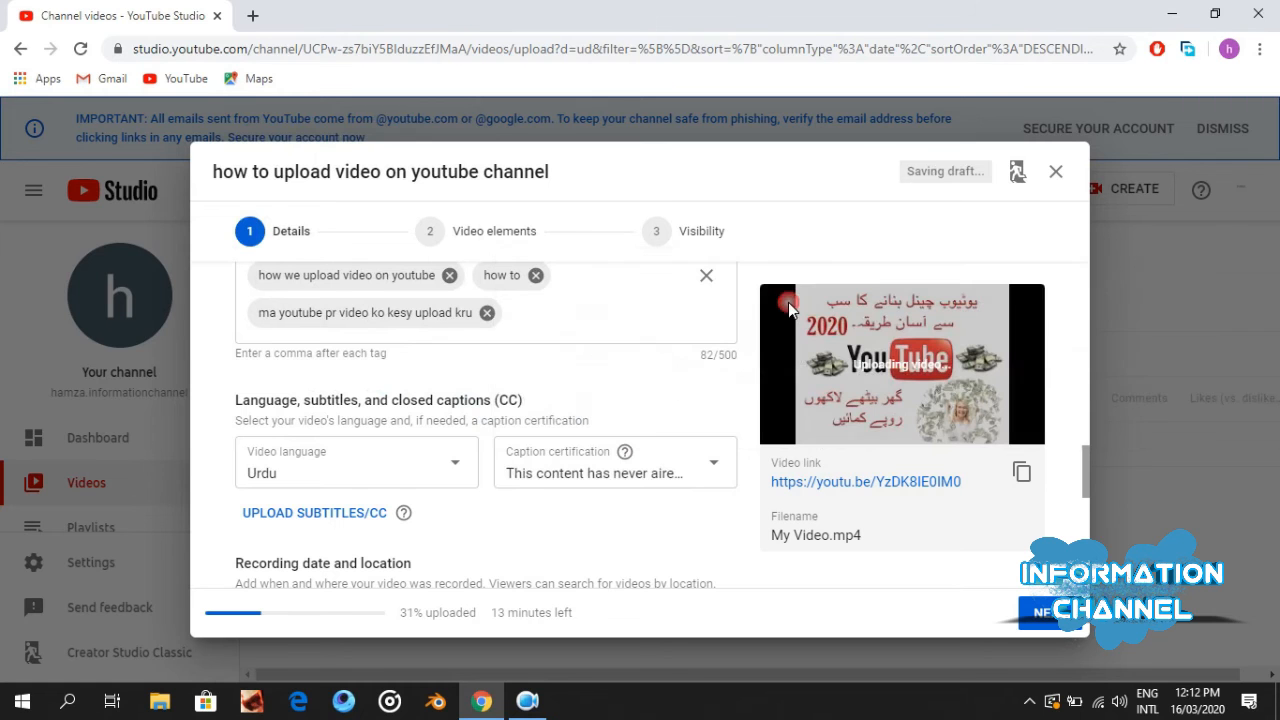
Step: Try searching the video location for "asia", "pak" and "india", and clear the search without choosing a place
scroll(595, 378, "down", 2)
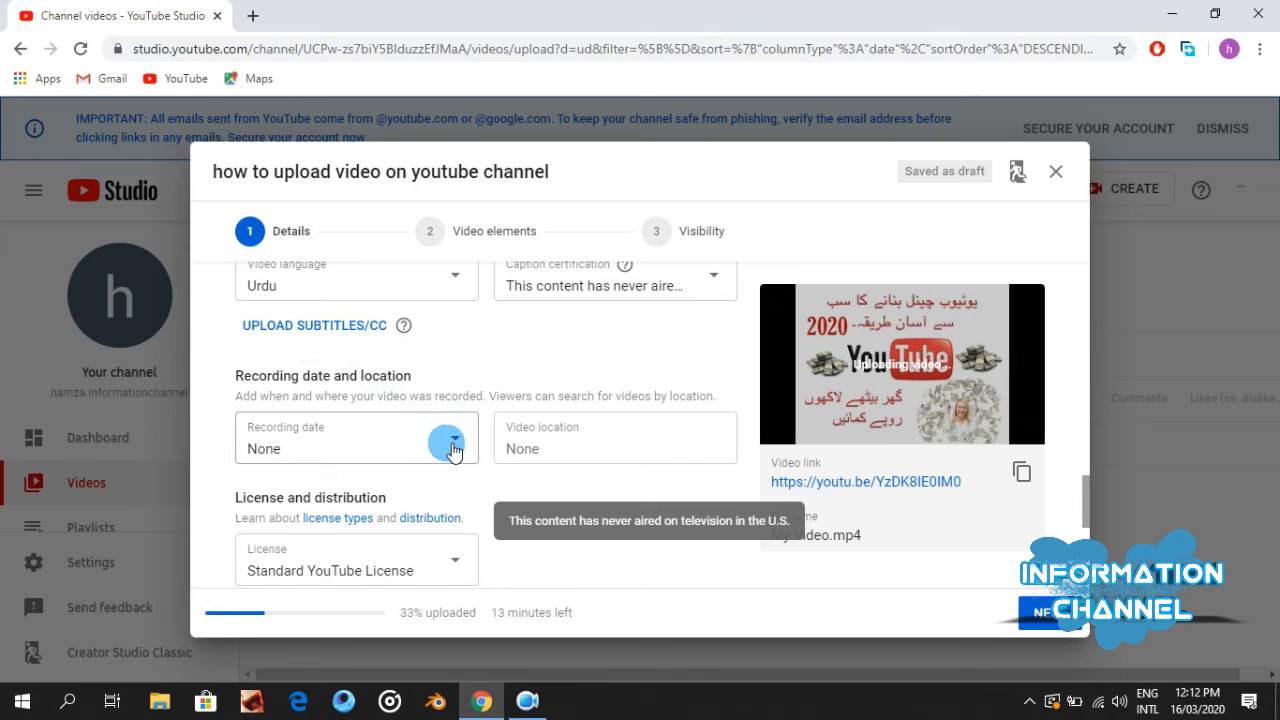
left_click(656, 450)
type("asia")
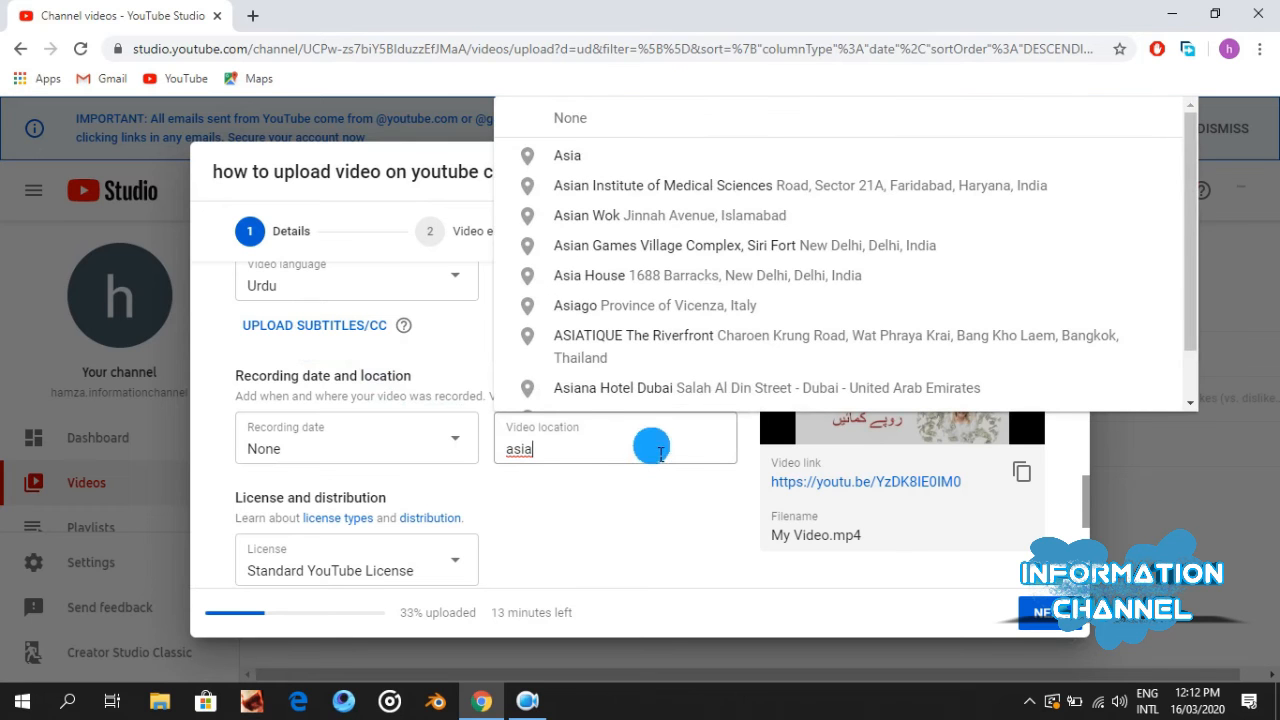
key("BackSpace")
key("BackSpace")
key("BackSpace")
type("pak")
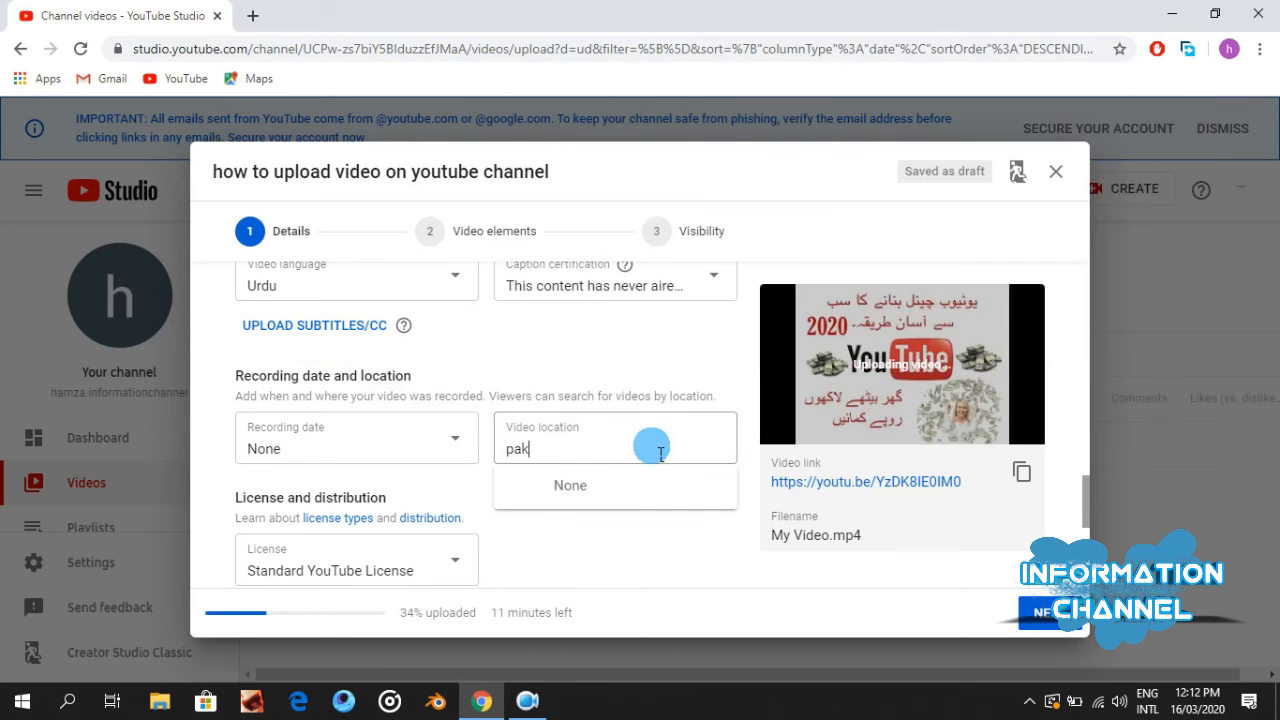
type("is")
key("BackSpace")
type("india")
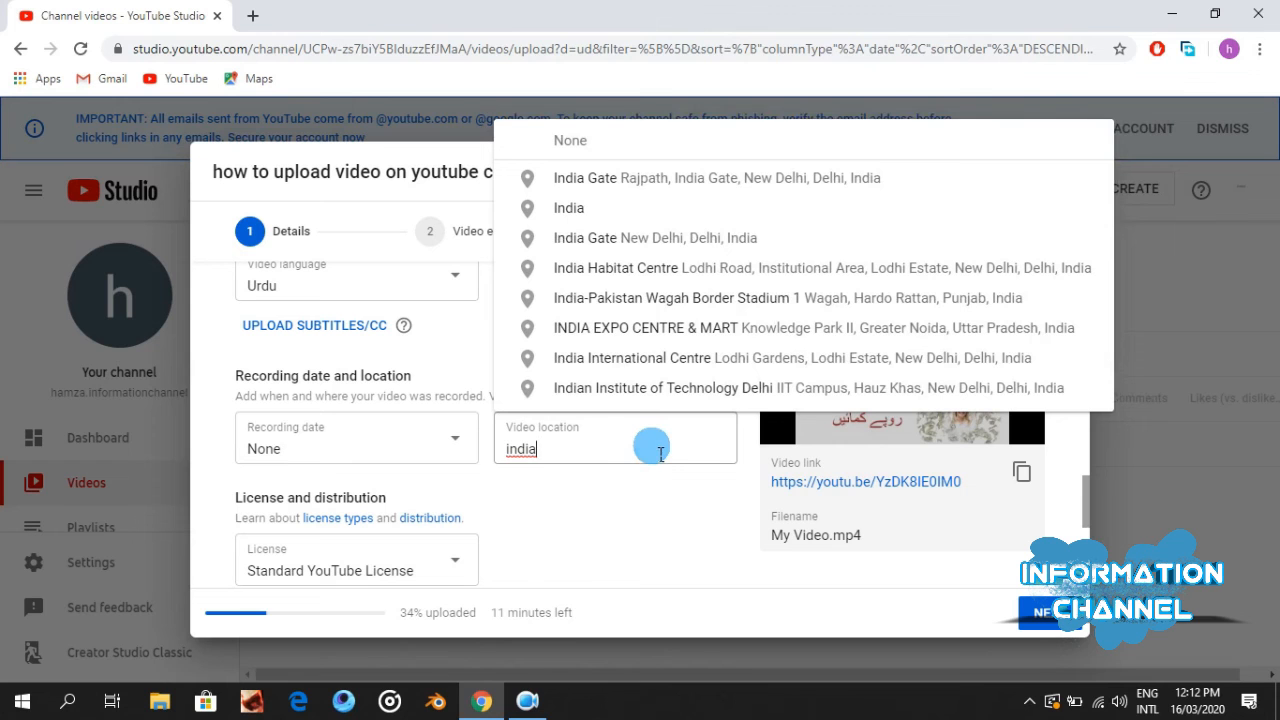
key("BackSpace")
key("BackSpace")
key("BackSpace")
key("BackSpace")
key("BackSpace")
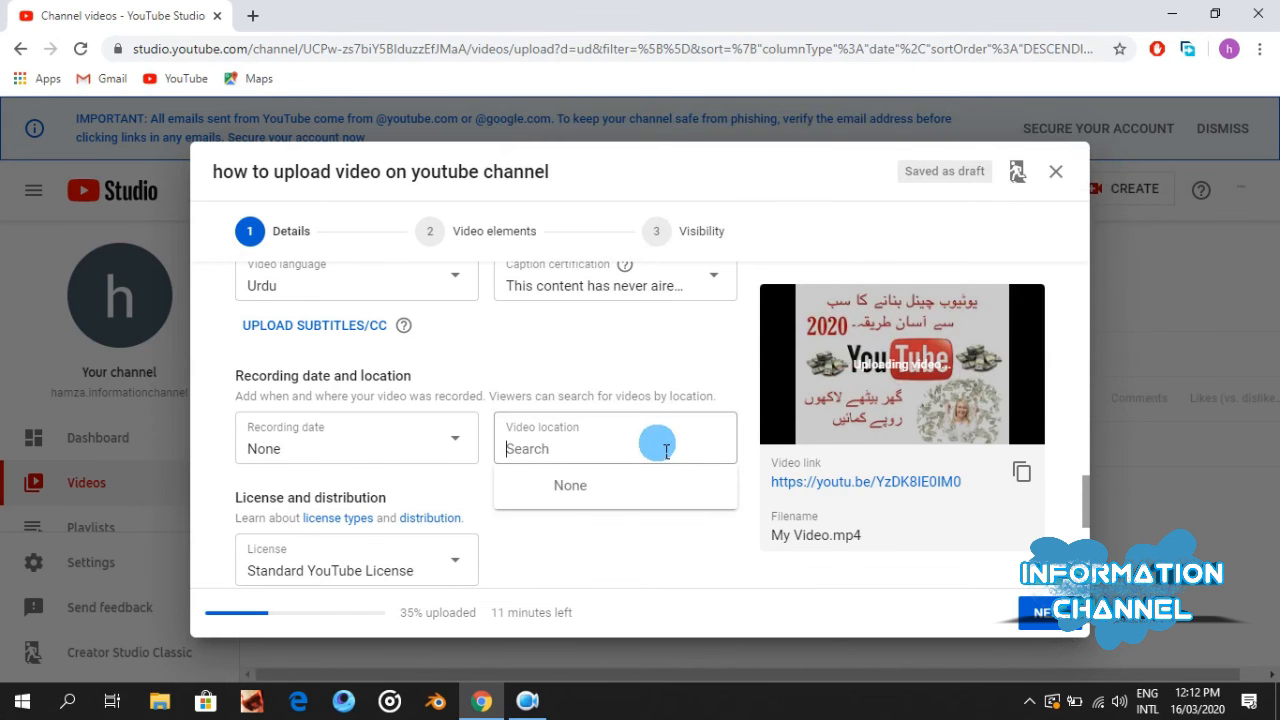
Step: Choose Standard YouTube License as the video's license
scroll(660, 445, "down", 1)
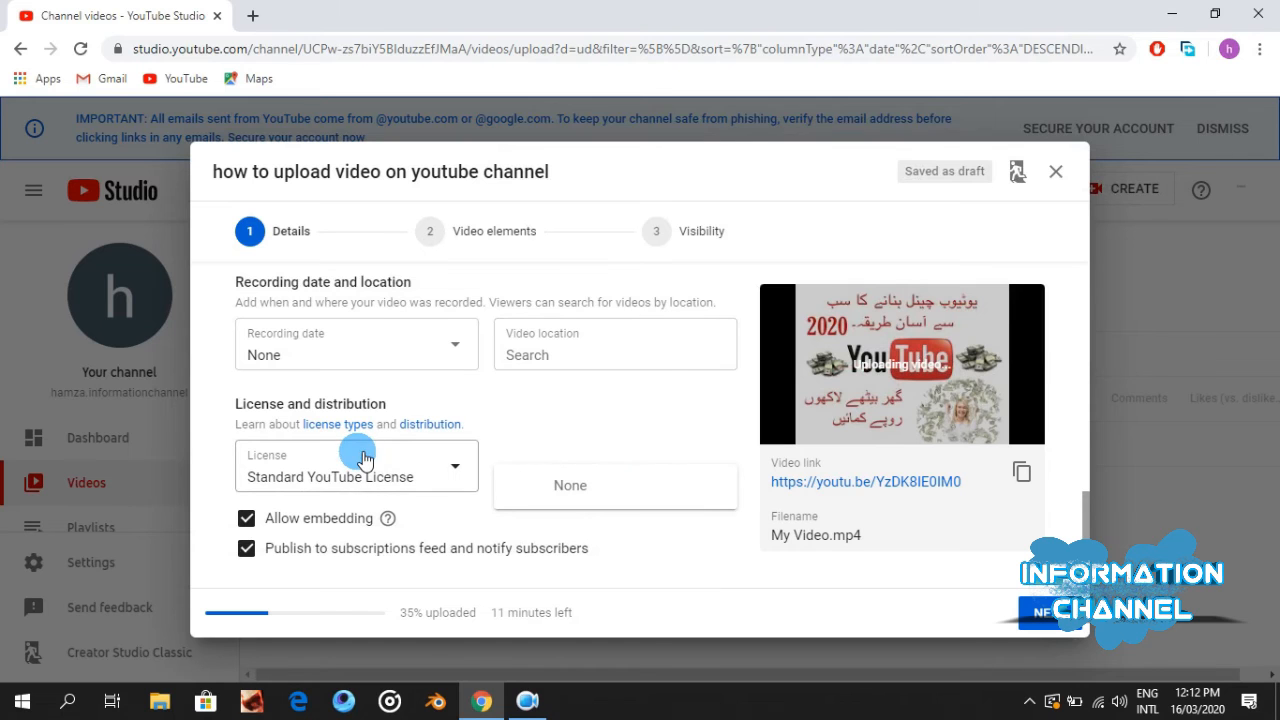
scroll(363, 458, "down", 1)
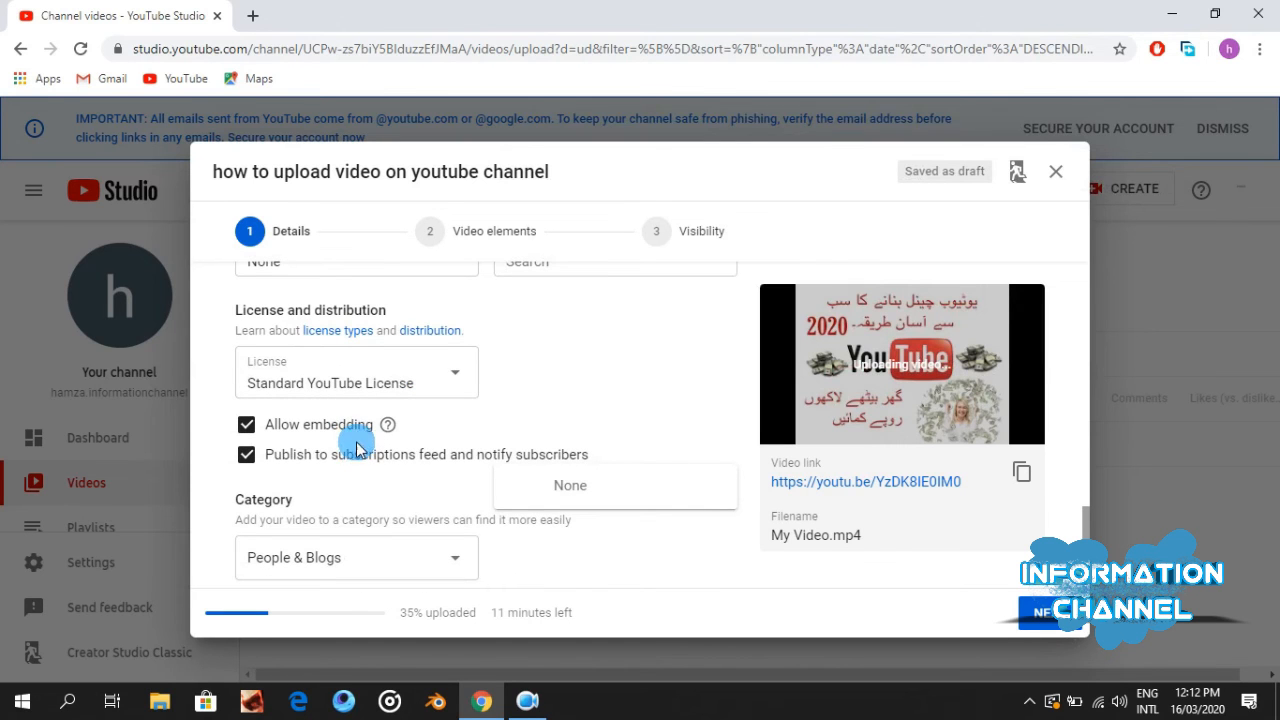
left_click(454, 373)
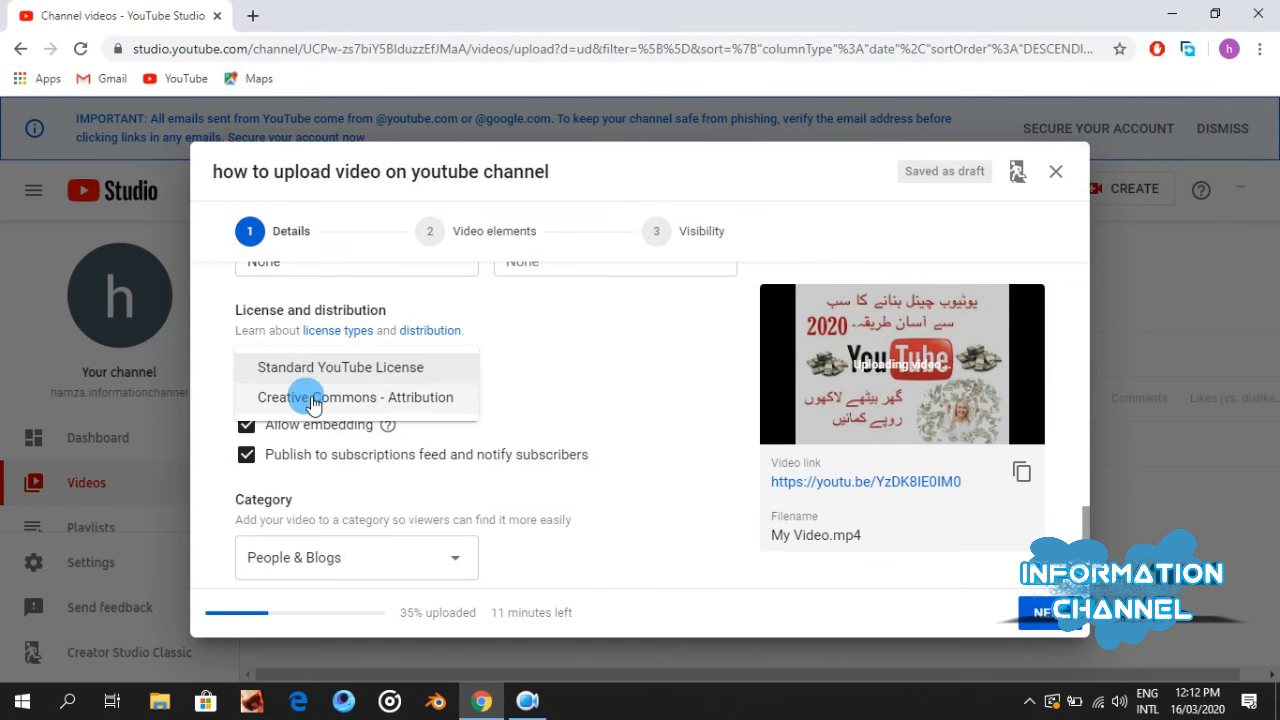
left_click(363, 367)
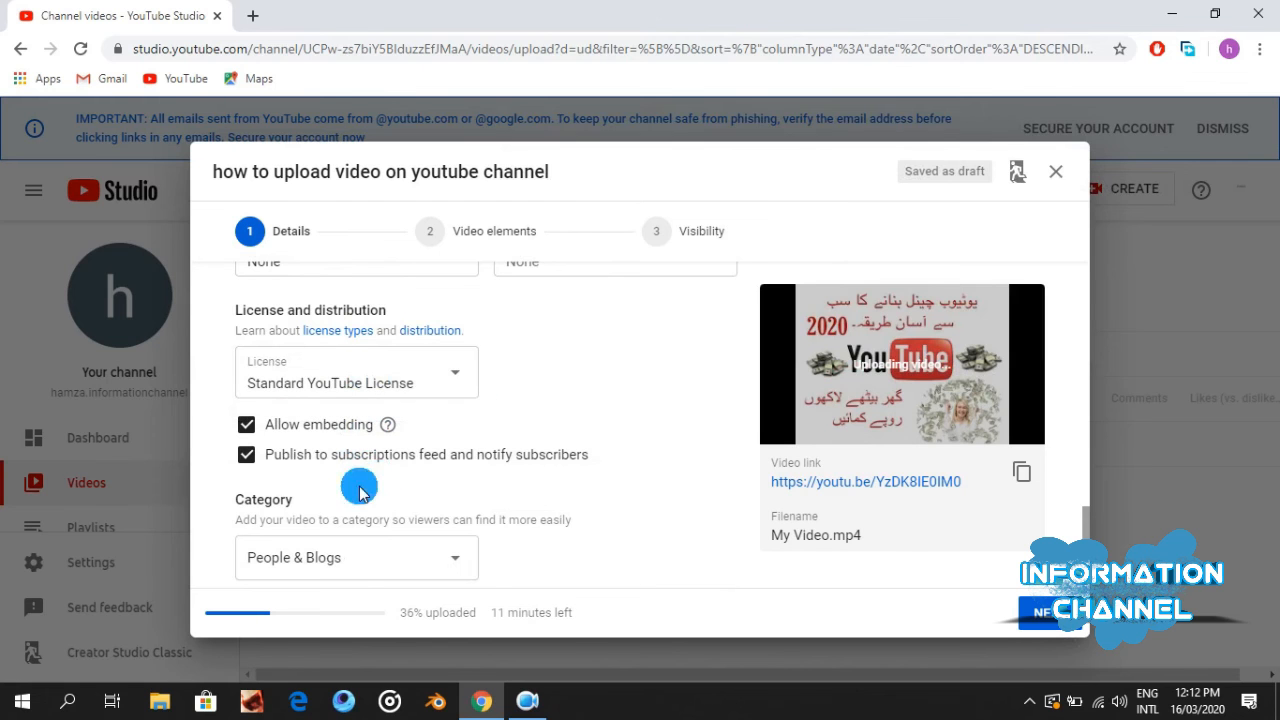
Step: Set the video's category to Howto & Style
scroll(359, 491, "down", 1)
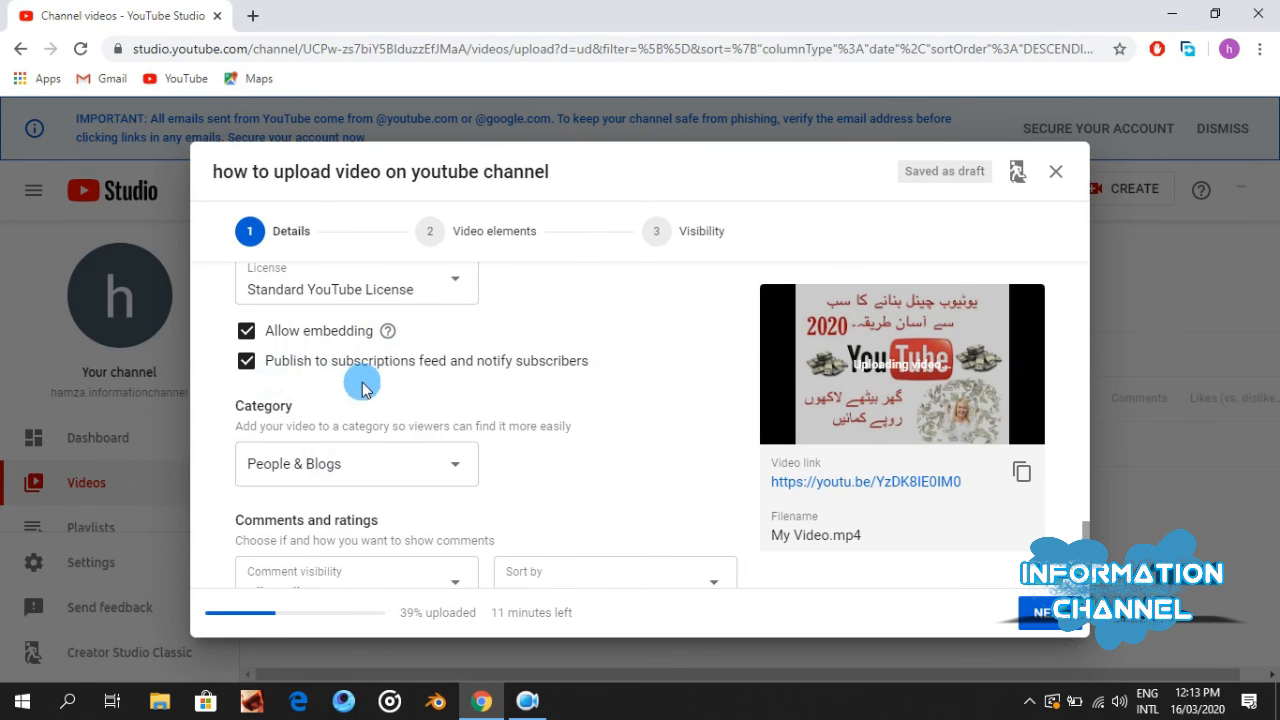
scroll(397, 405, "down", 1)
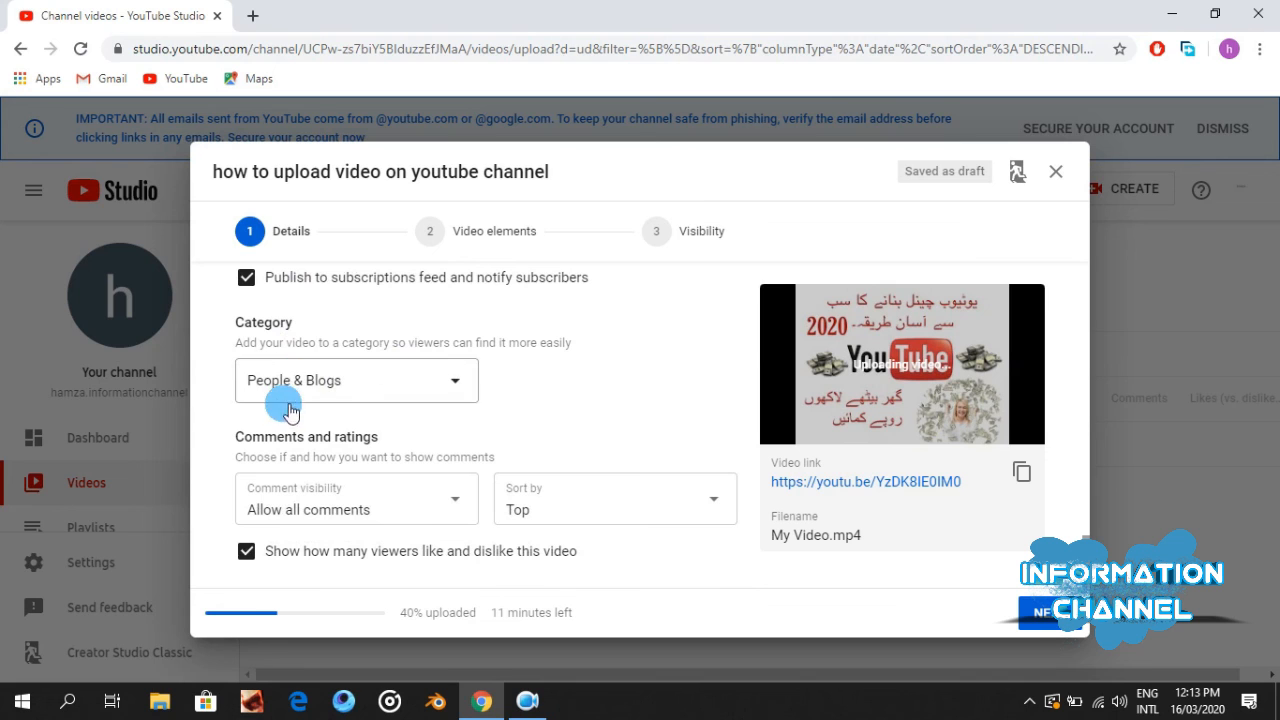
left_click(458, 389)
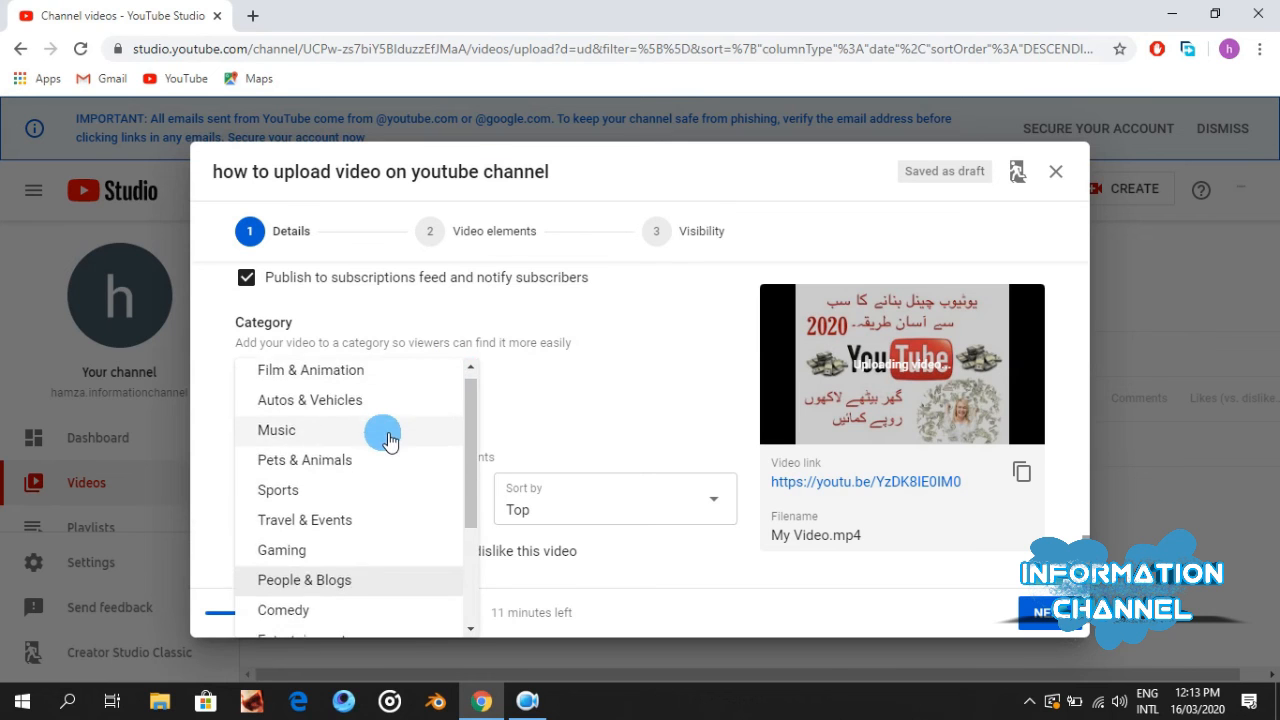
scroll(388, 437, "down", 1)
scroll(390, 441, "down", 1)
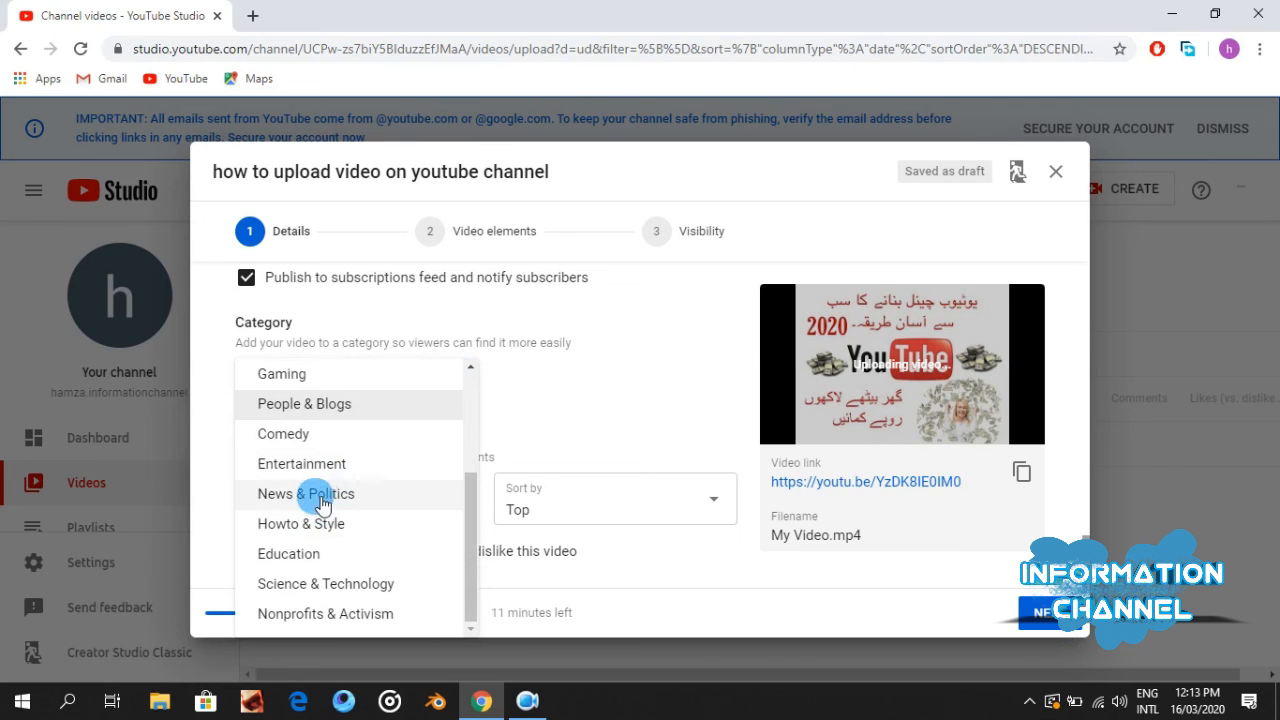
left_click(333, 525)
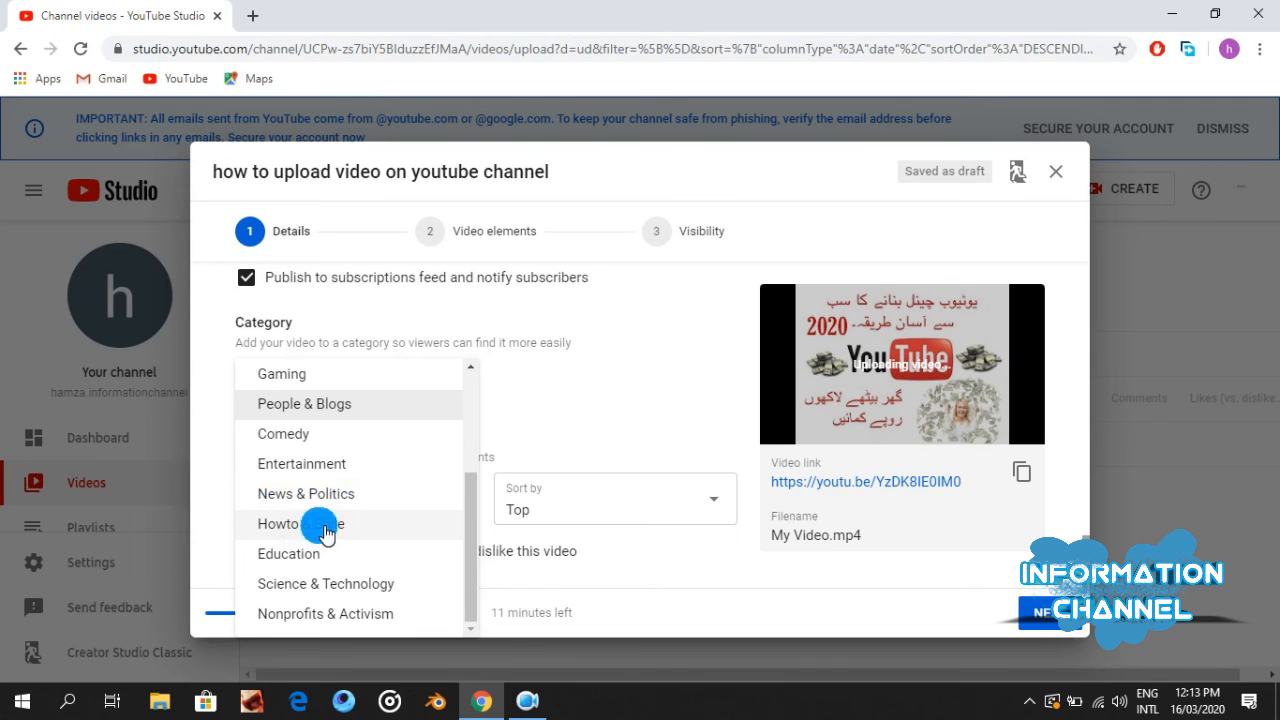
left_click(326, 524)
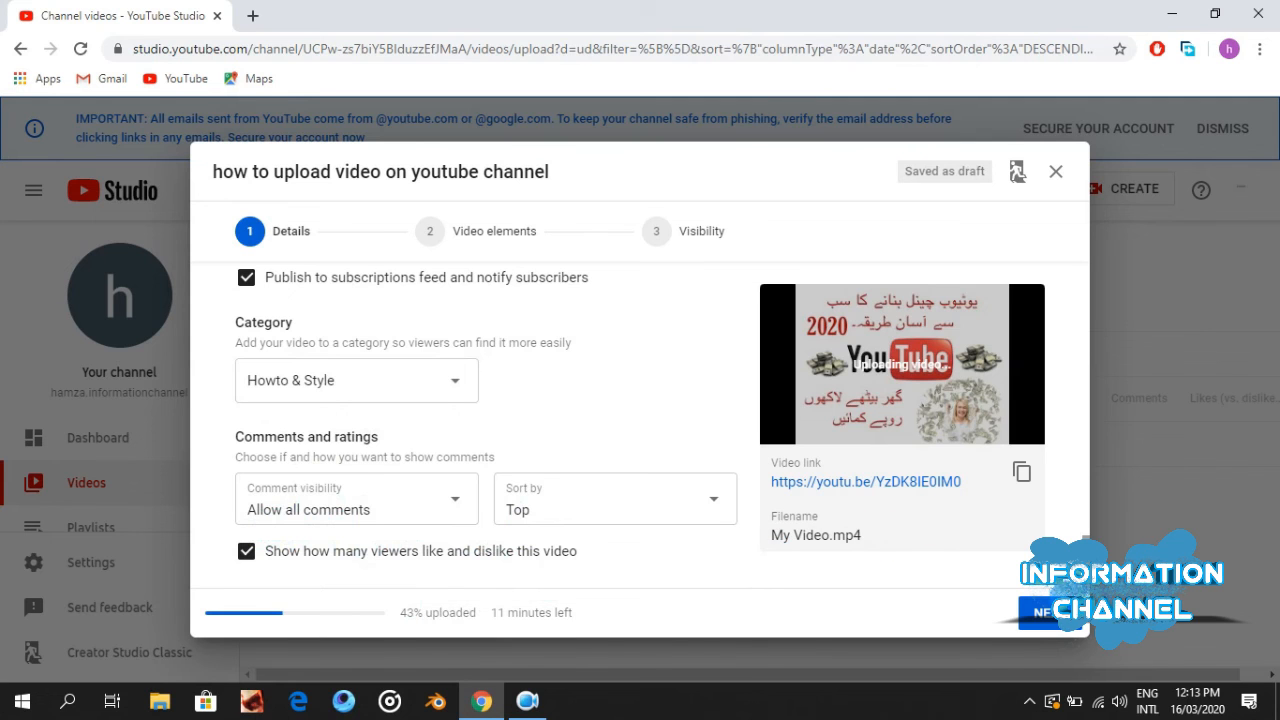
Step: Finish the video details and continue past the video elements to the visibility stage without adding an end screen or cards
left_click(1066, 624)
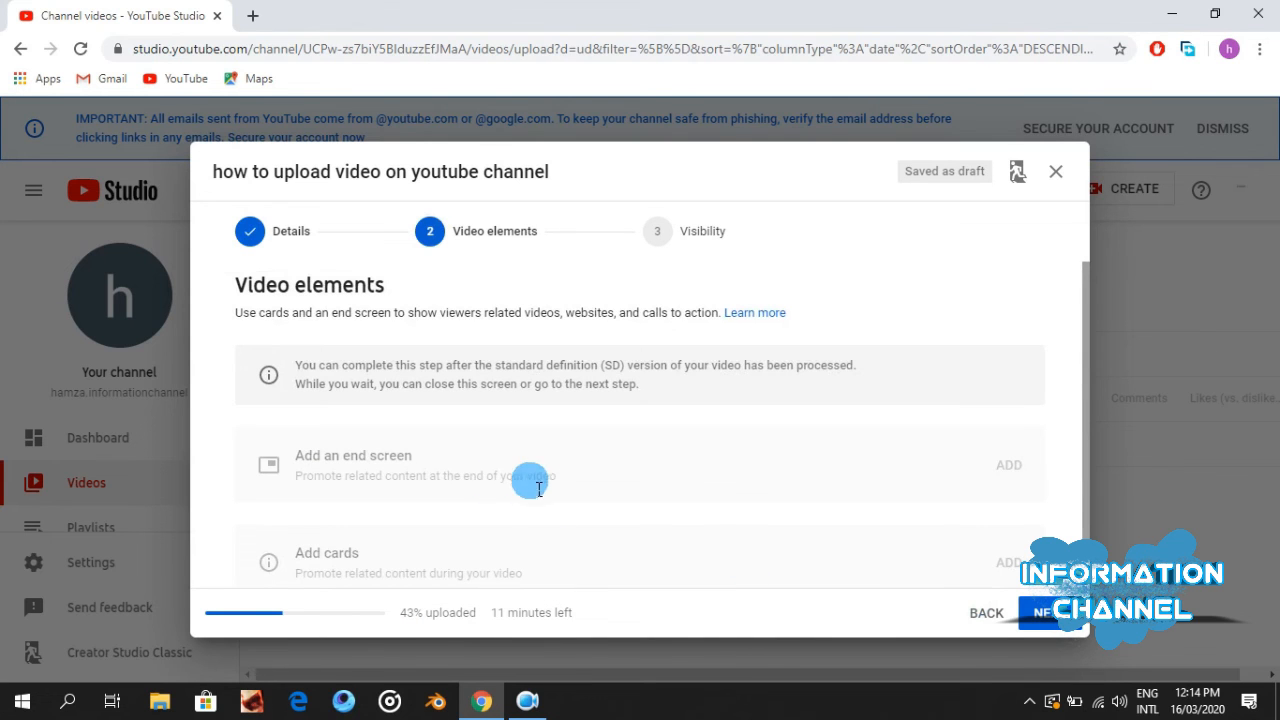
scroll(530, 475, "down", 1)
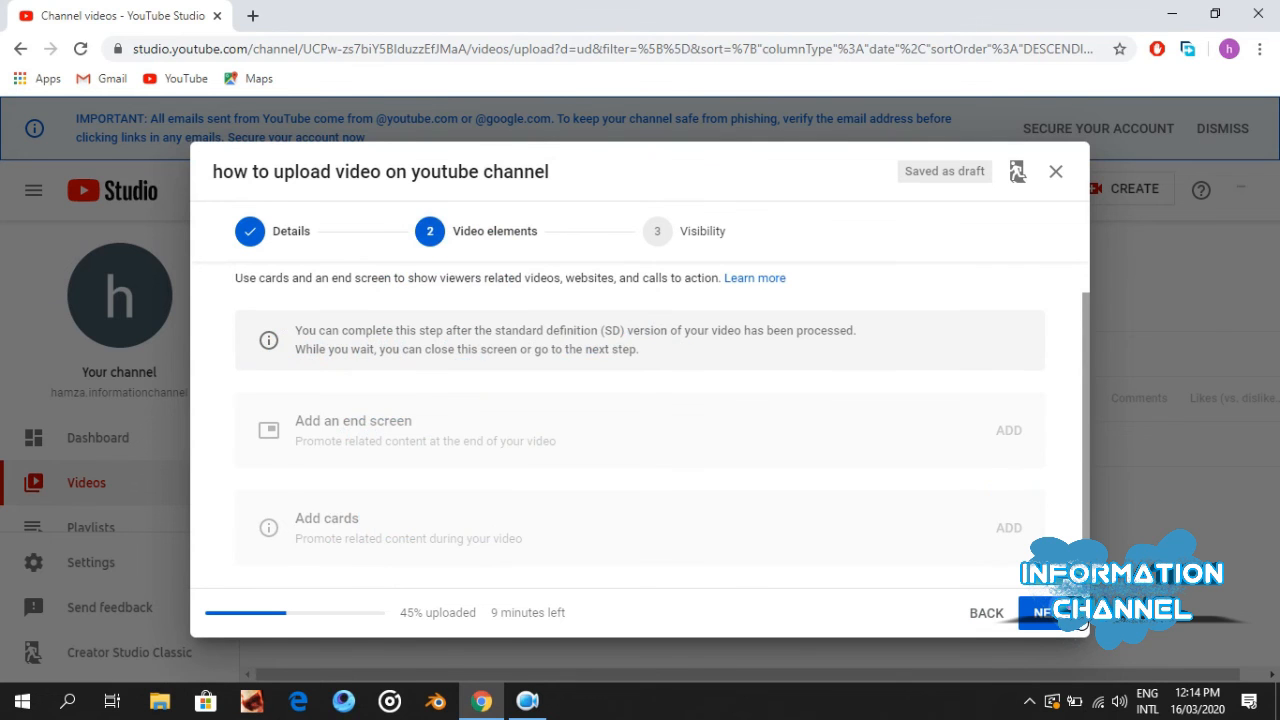
left_click(1079, 620)
Step: Set the video's visibility to Public under Save or publish
scroll(491, 531, "down", 1)
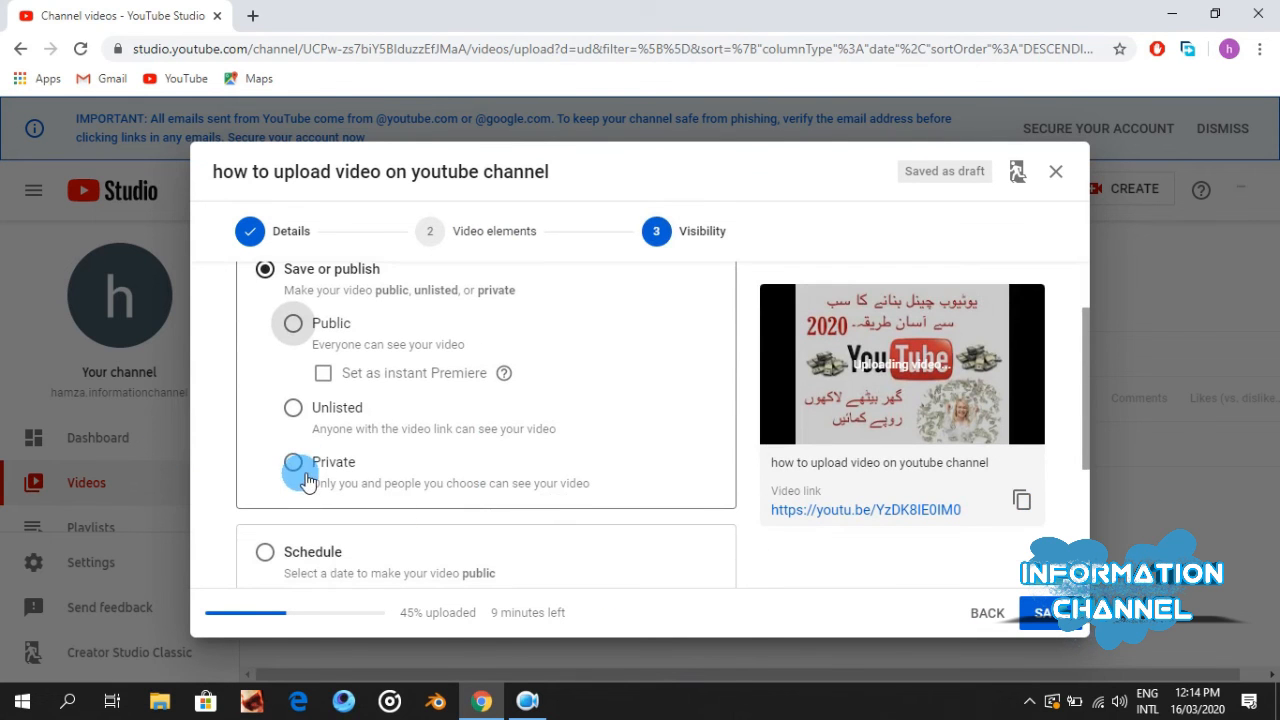
scroll(306, 482, "up", 1)
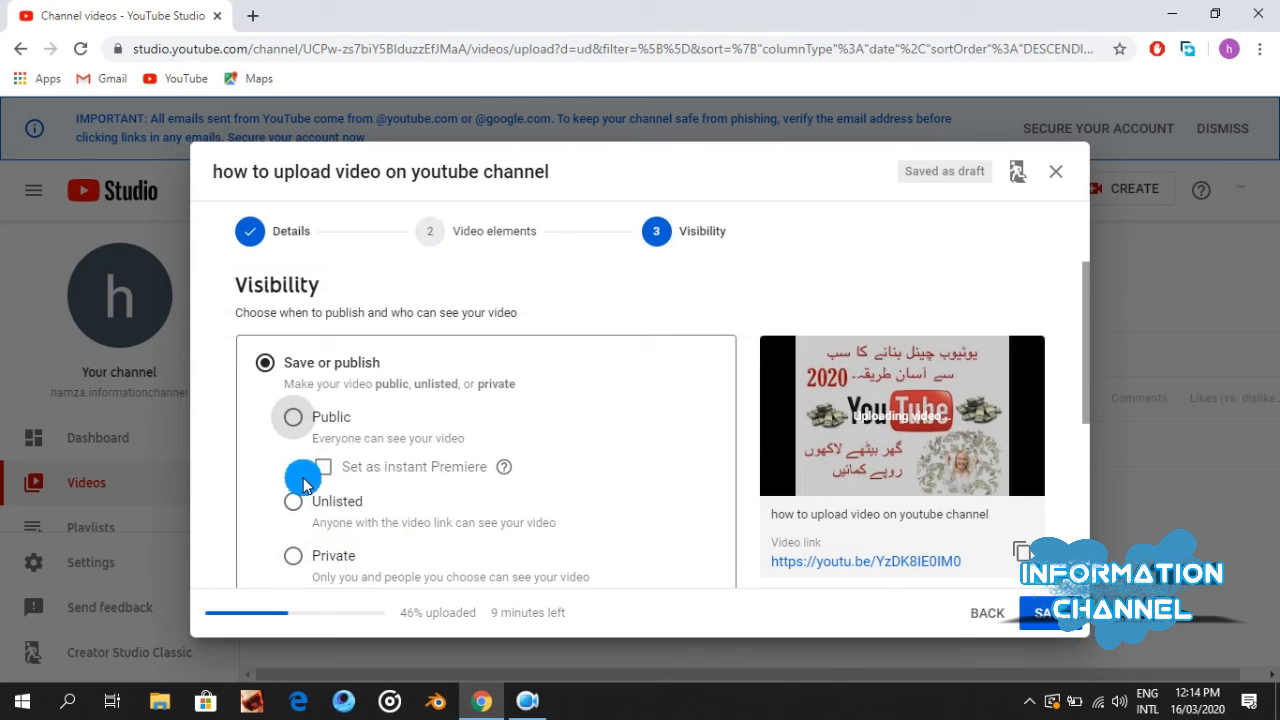
left_click(294, 418)
left_click(1040, 632)
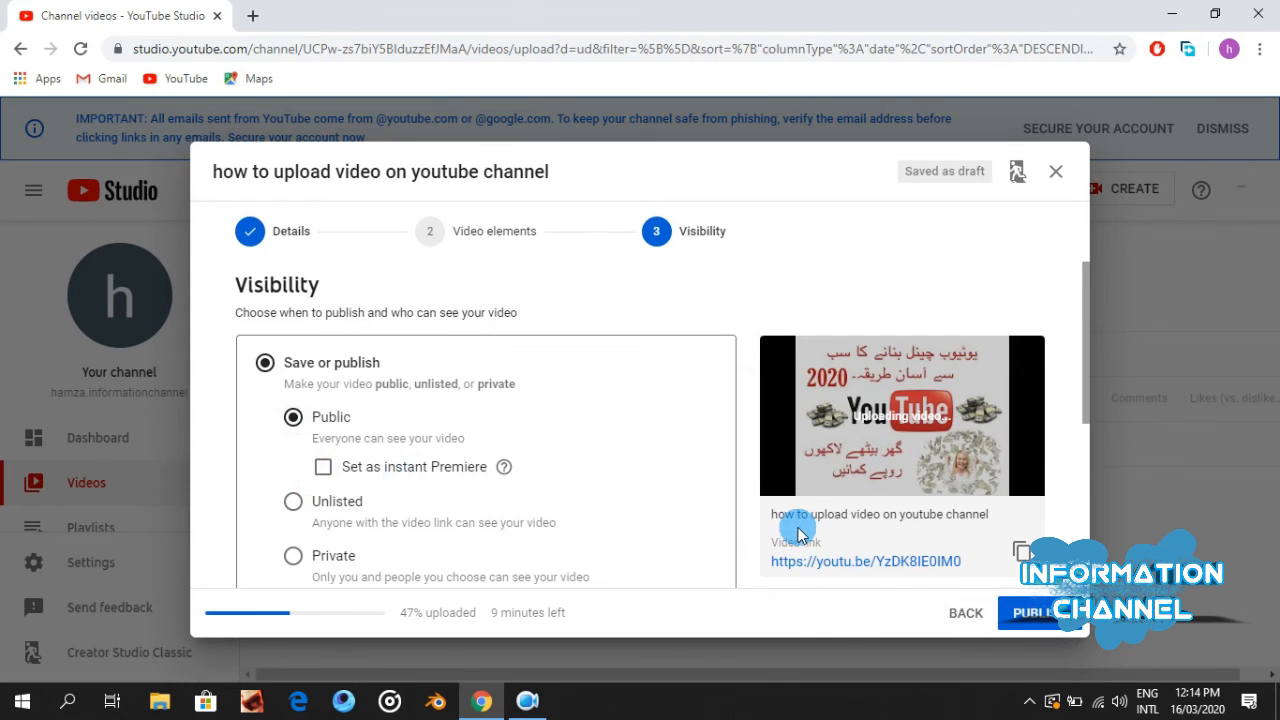
scroll(794, 525, "down", 1)
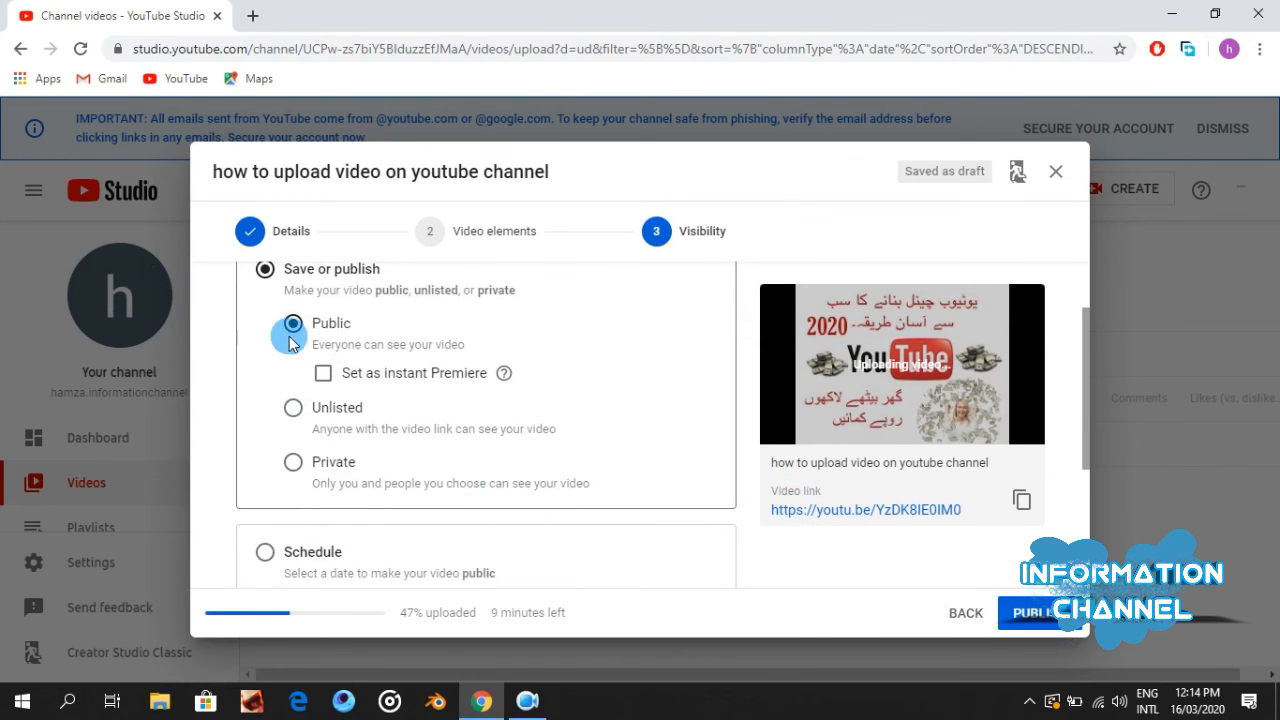
scroll(367, 413, "up", 1)
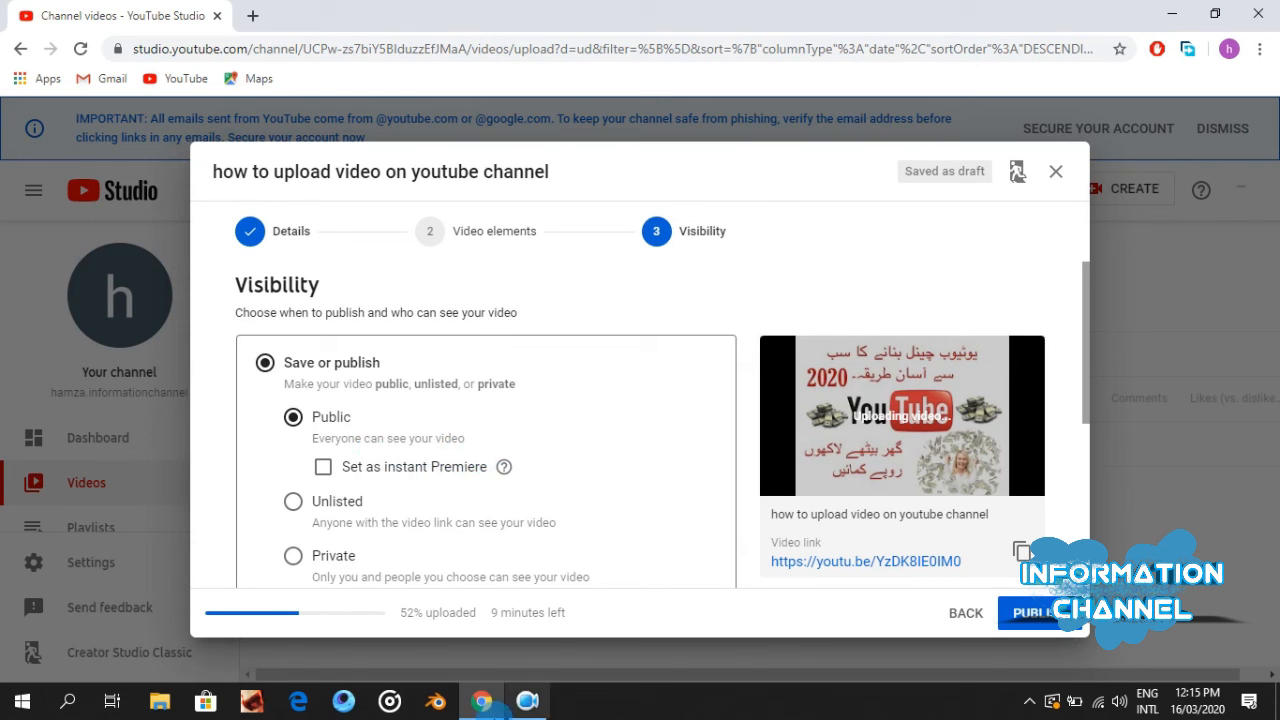
left_click(514, 684)
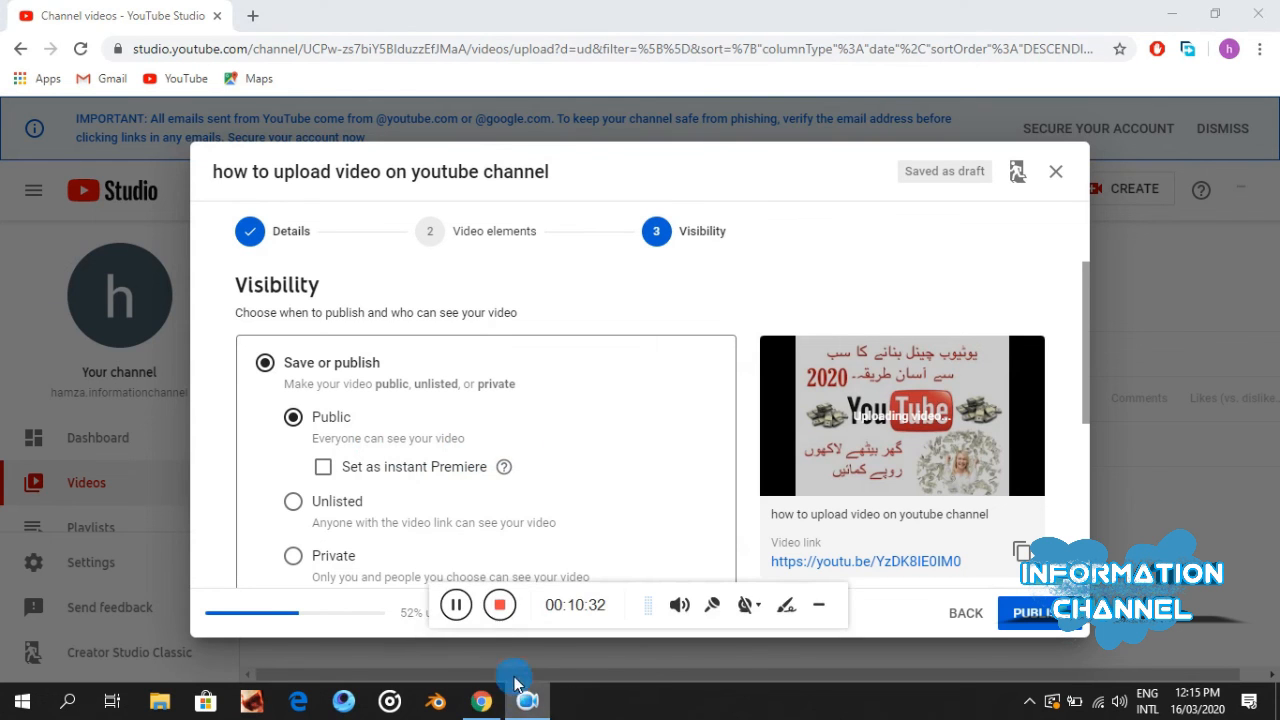
left_click(499, 604)
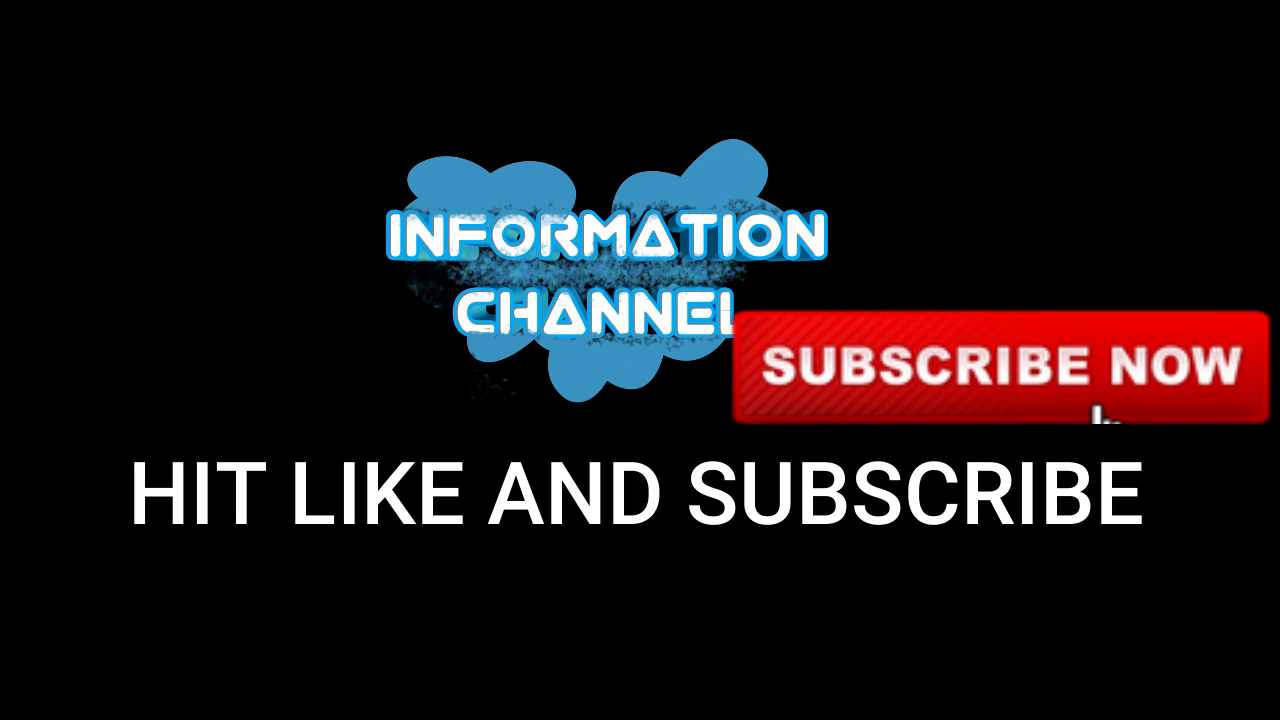